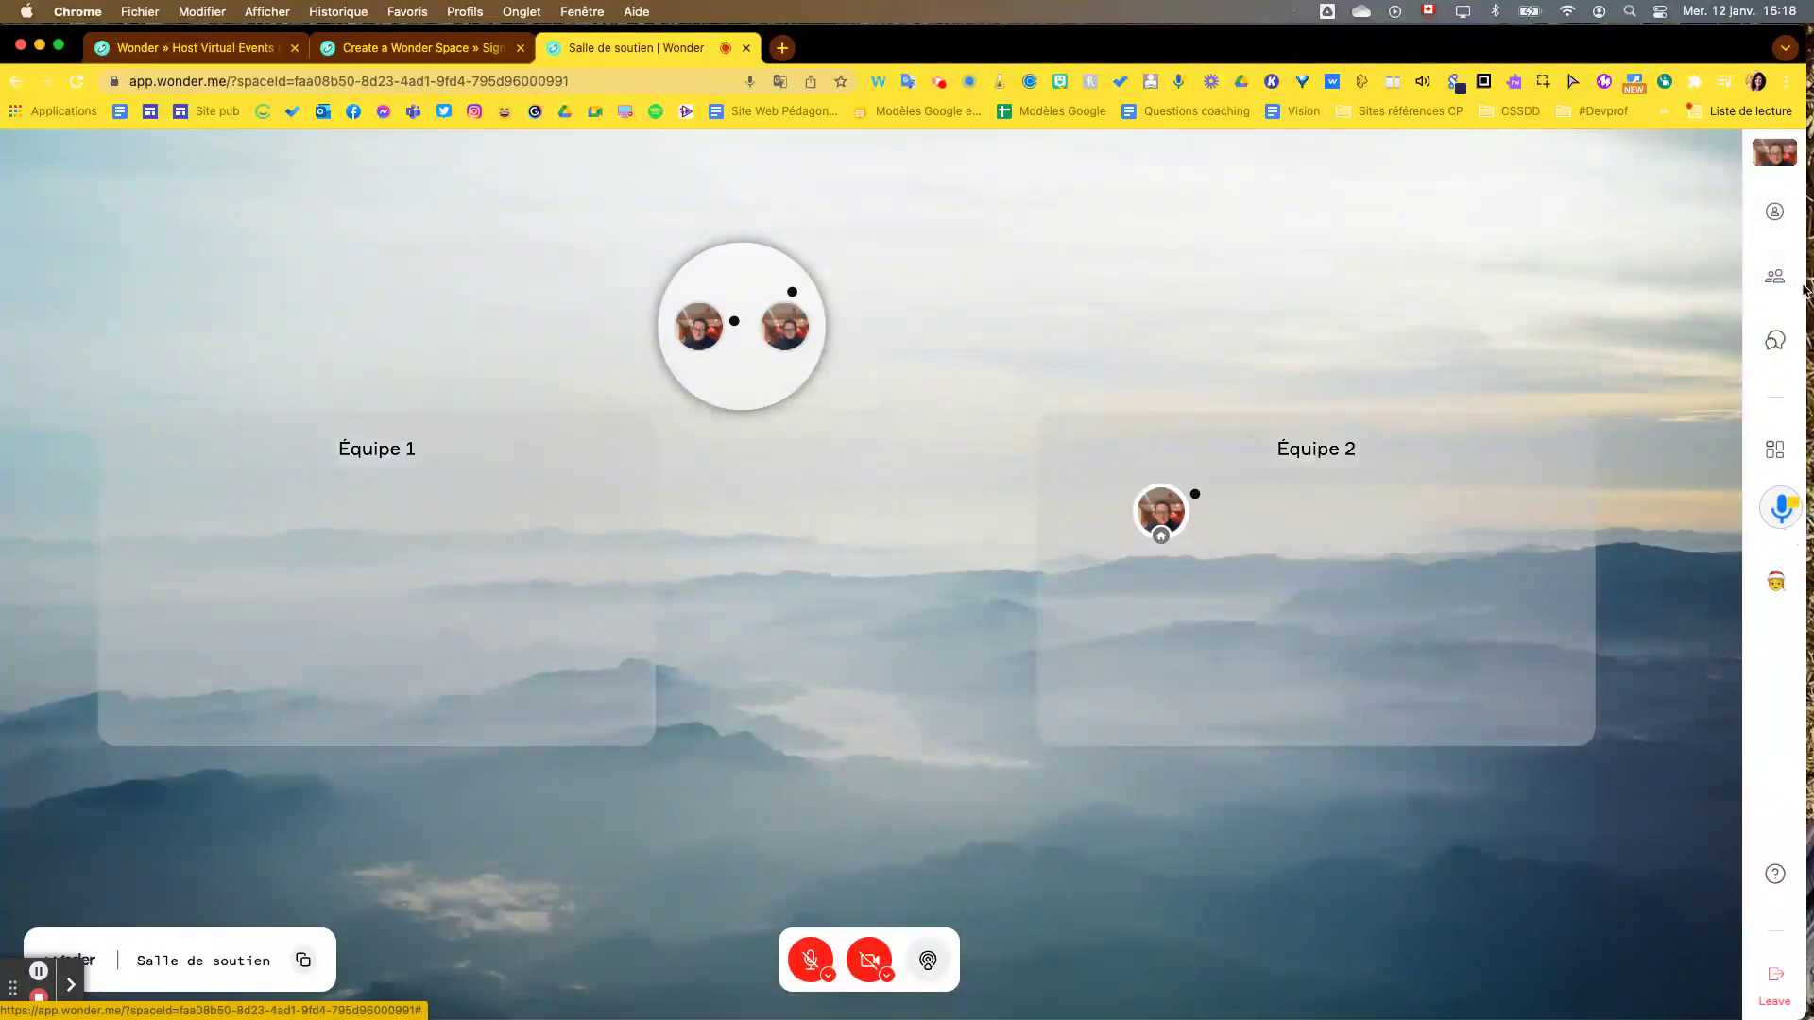
Look over the profile settings and the list of participants in the space.
{"action": "left_click", "coordinate": [1776, 212]}
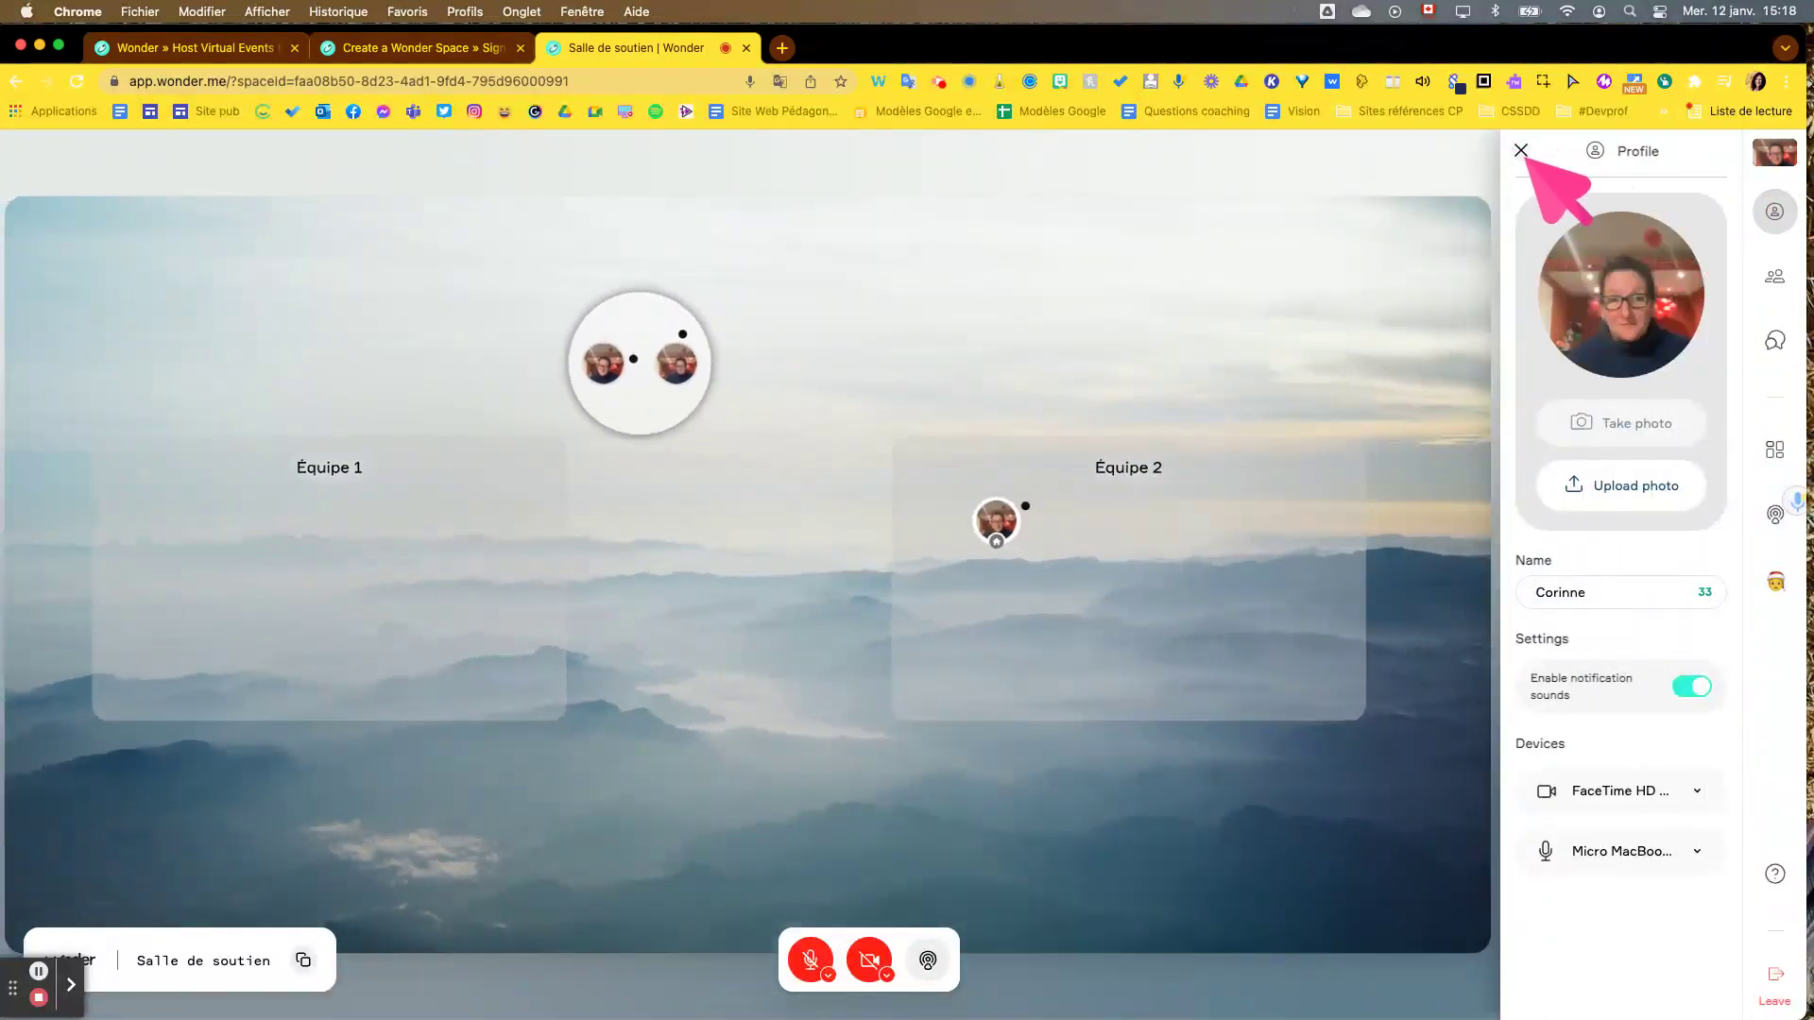
{"action": "left_click", "coordinate": [1521, 151]}
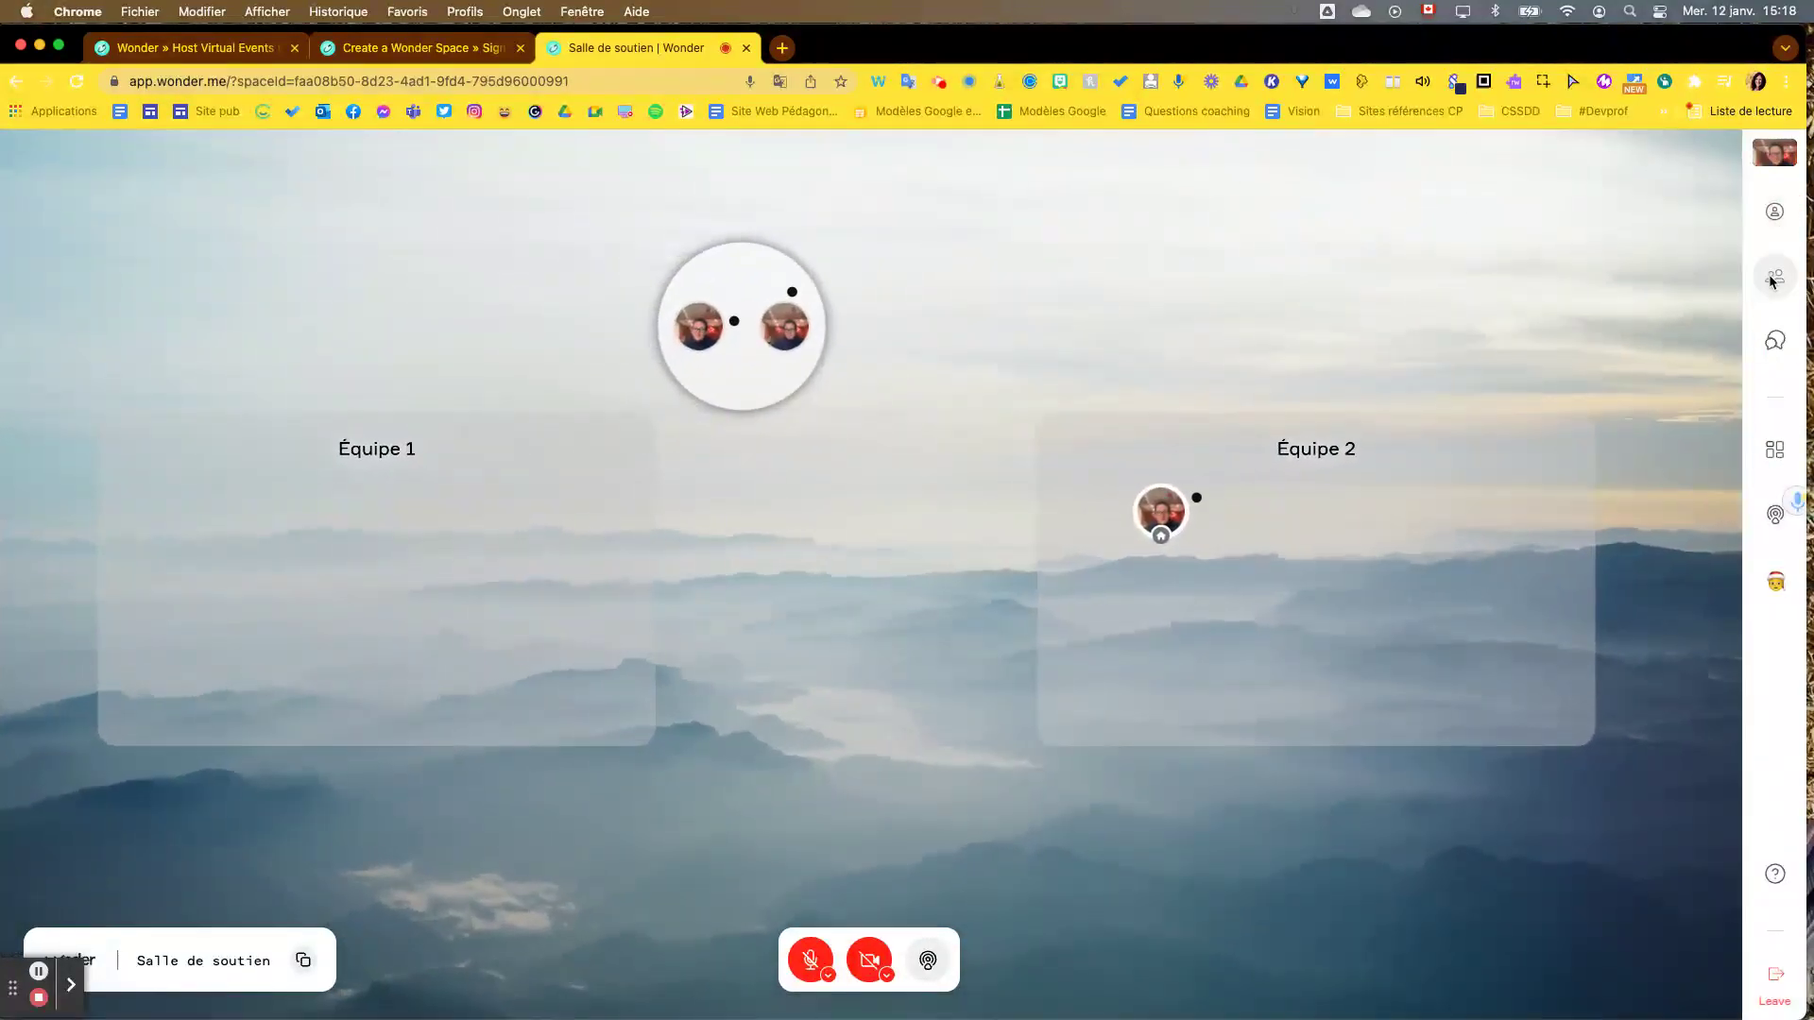
{"action": "left_click", "coordinate": [1765, 271]}
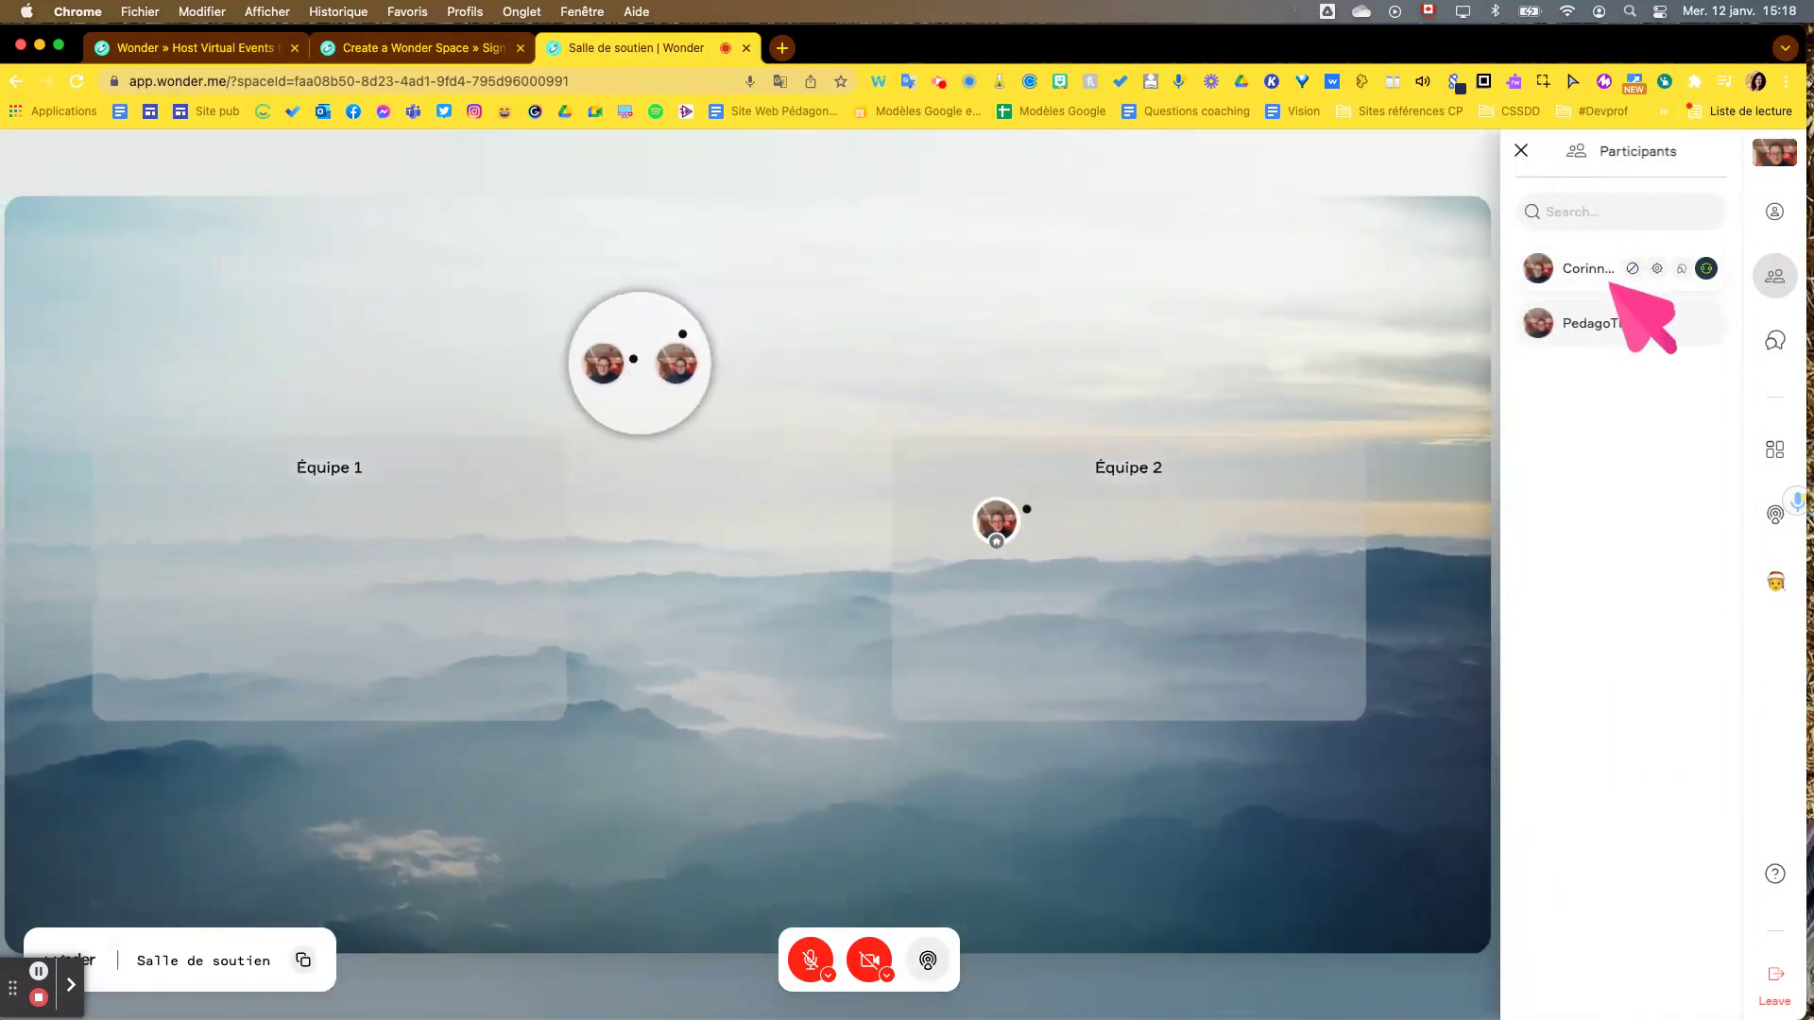
{"action": "mouse_move", "coordinate": [1650, 262]}
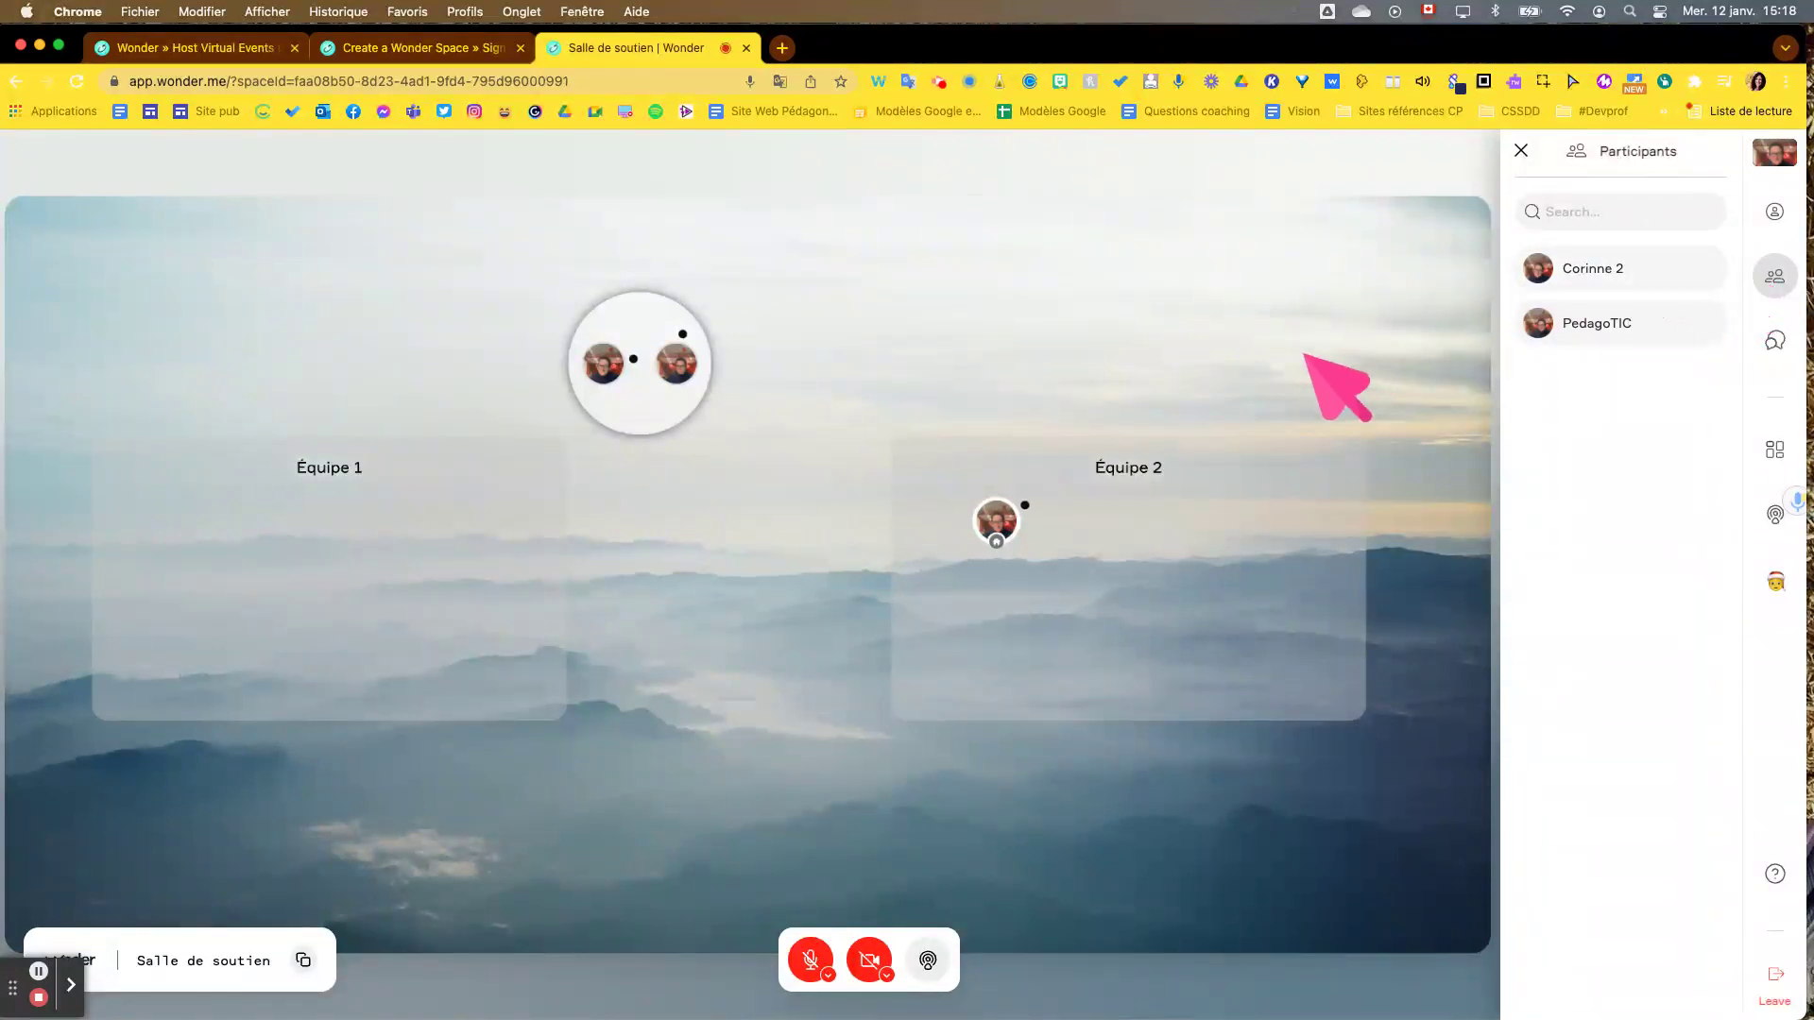
View the PedagoTIC participant's card in the space, then close it along with the participants list.
{"action": "left_click", "coordinate": [678, 369]}
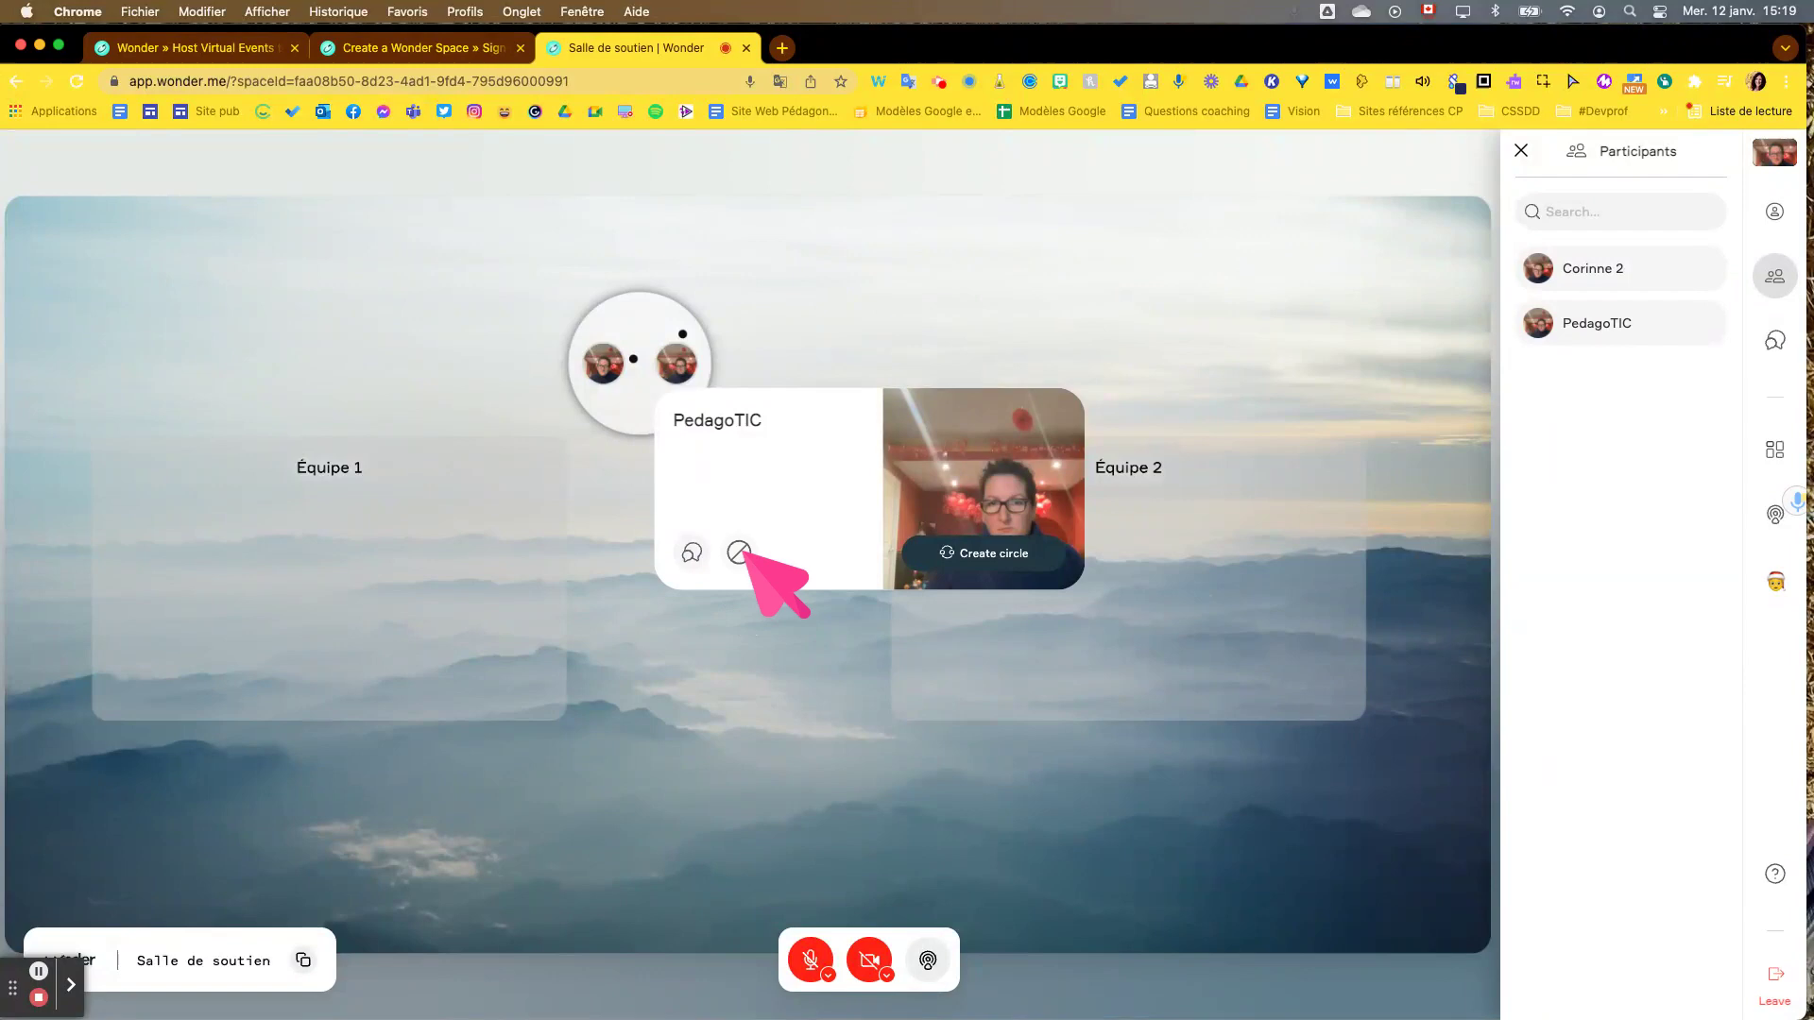
{"action": "left_click", "coordinate": [753, 663]}
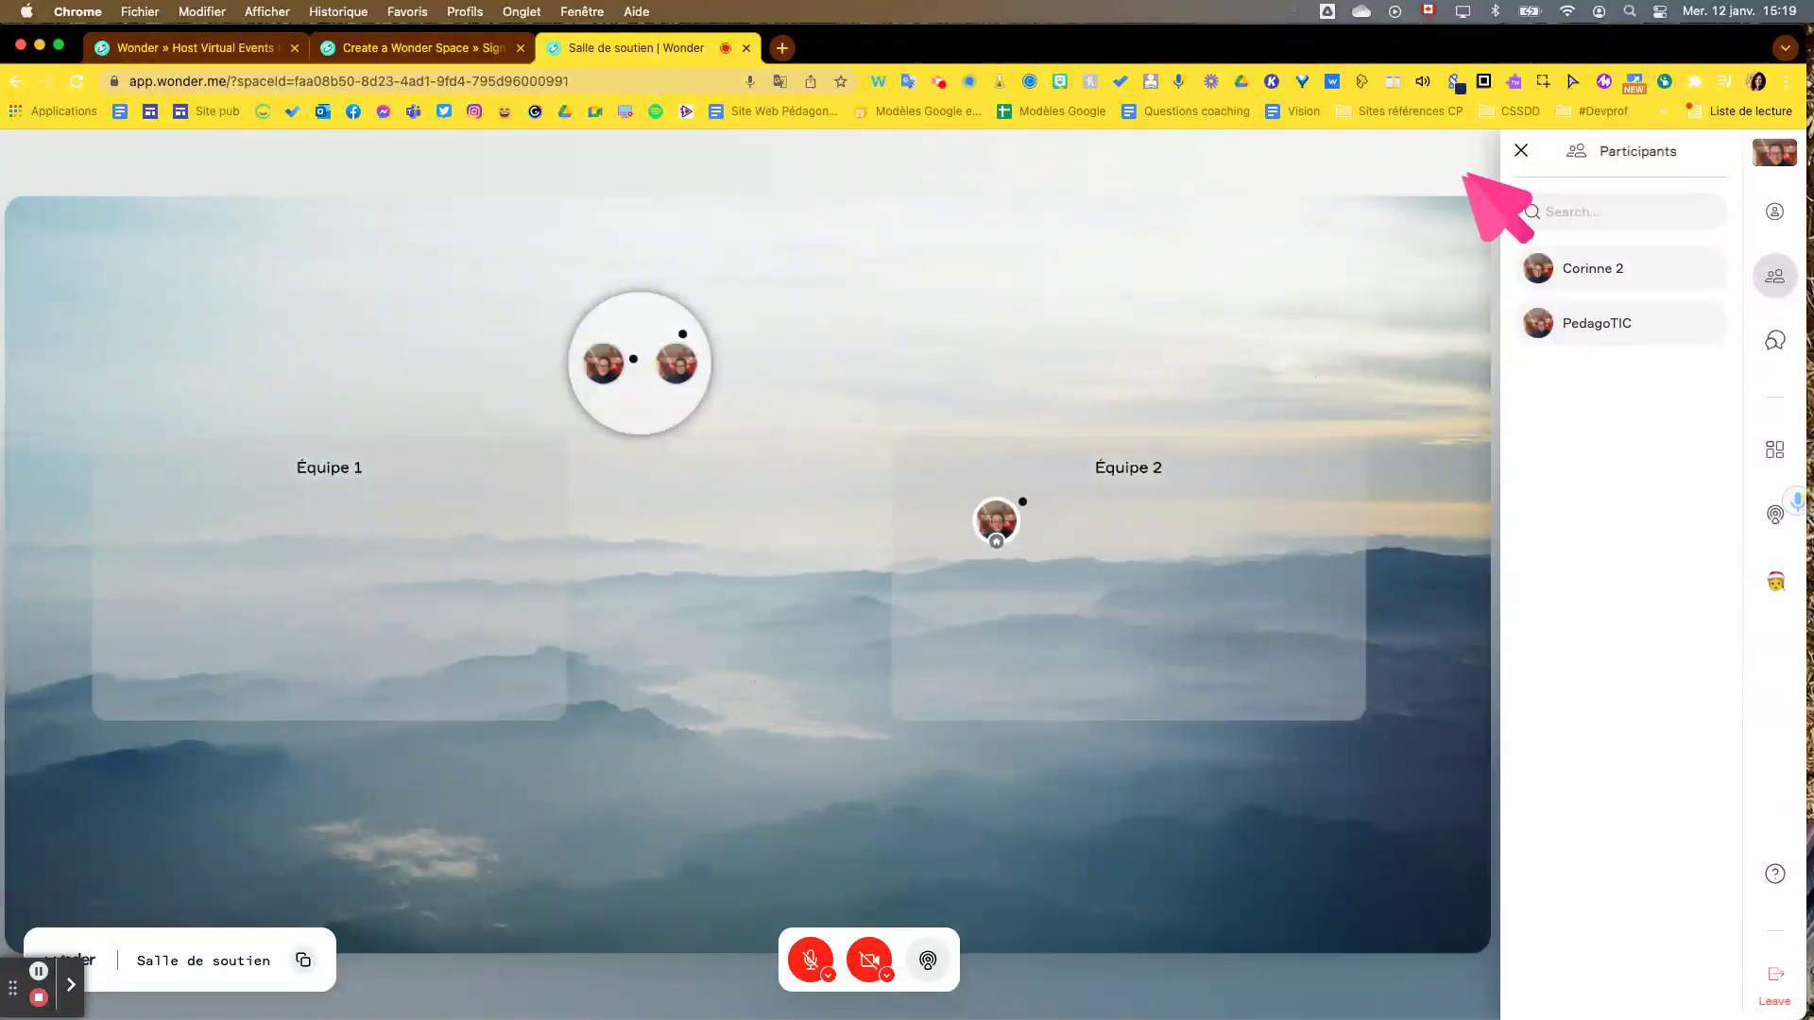
{"action": "left_click", "coordinate": [1521, 150]}
Send the chat message "BOnjour !" to everyone in the space.
{"action": "left_click", "coordinate": [1774, 342]}
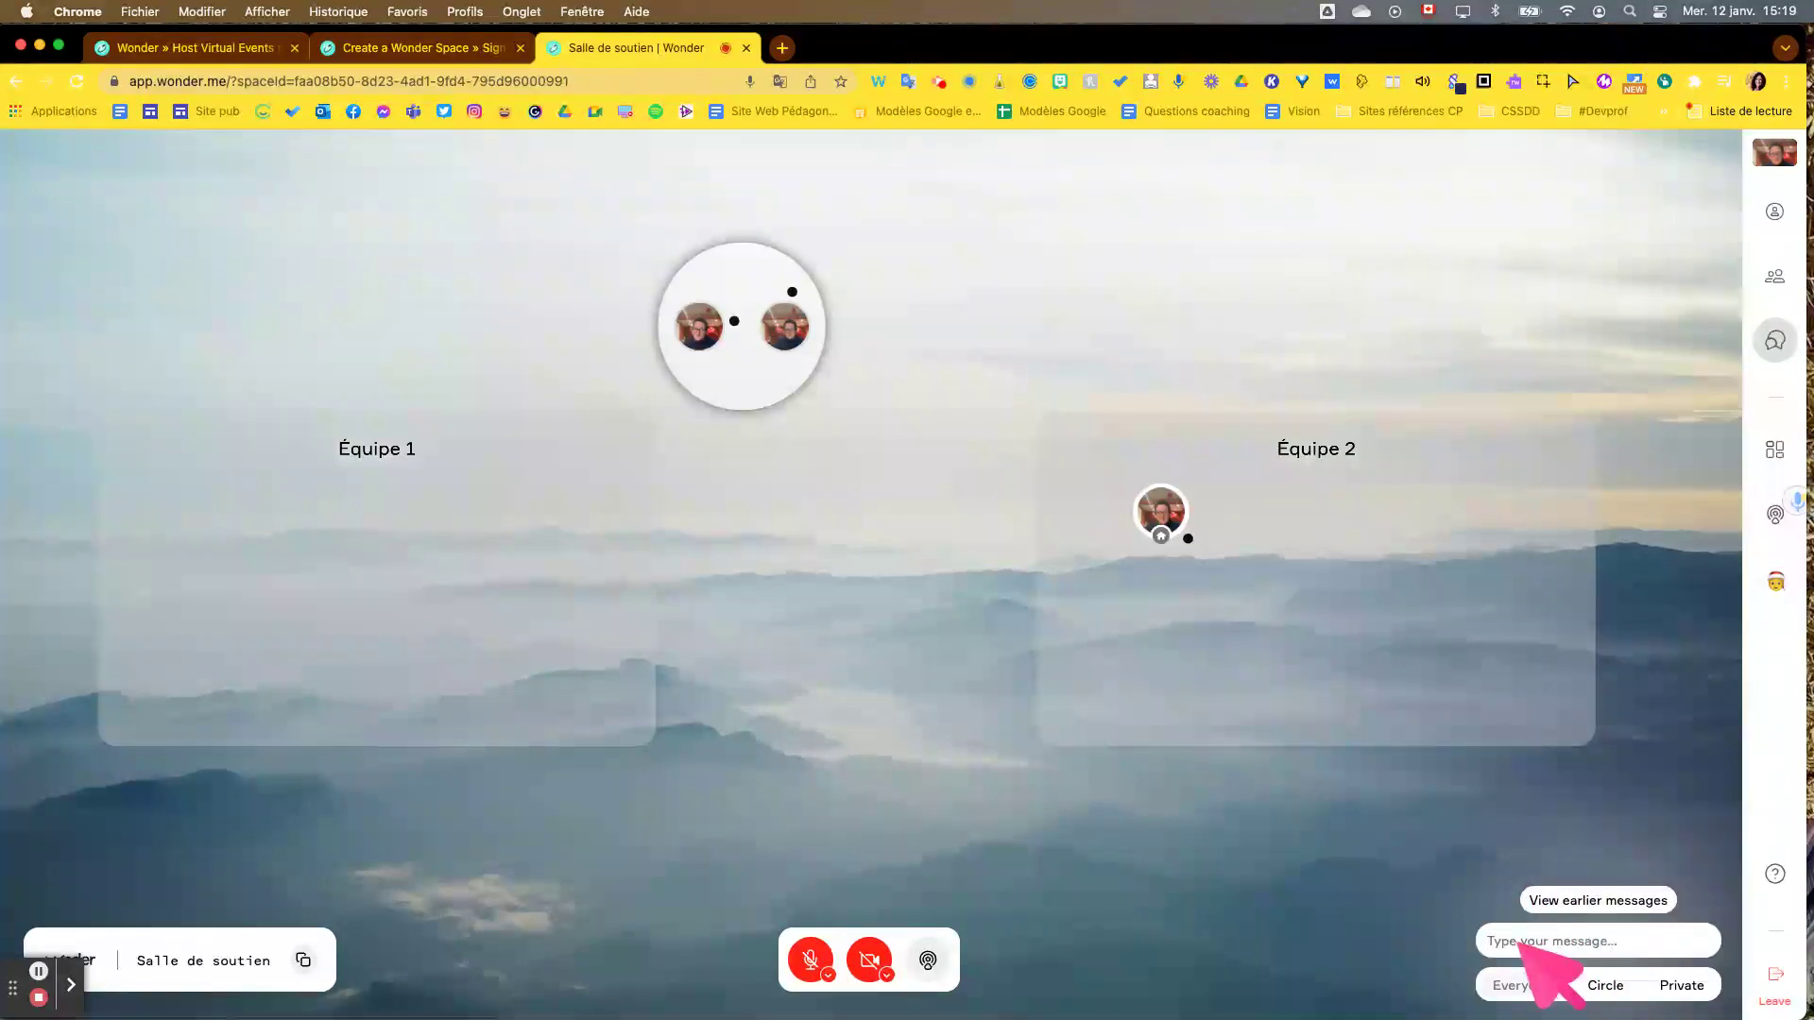
{"action": "type", "text": "BOnjour"}
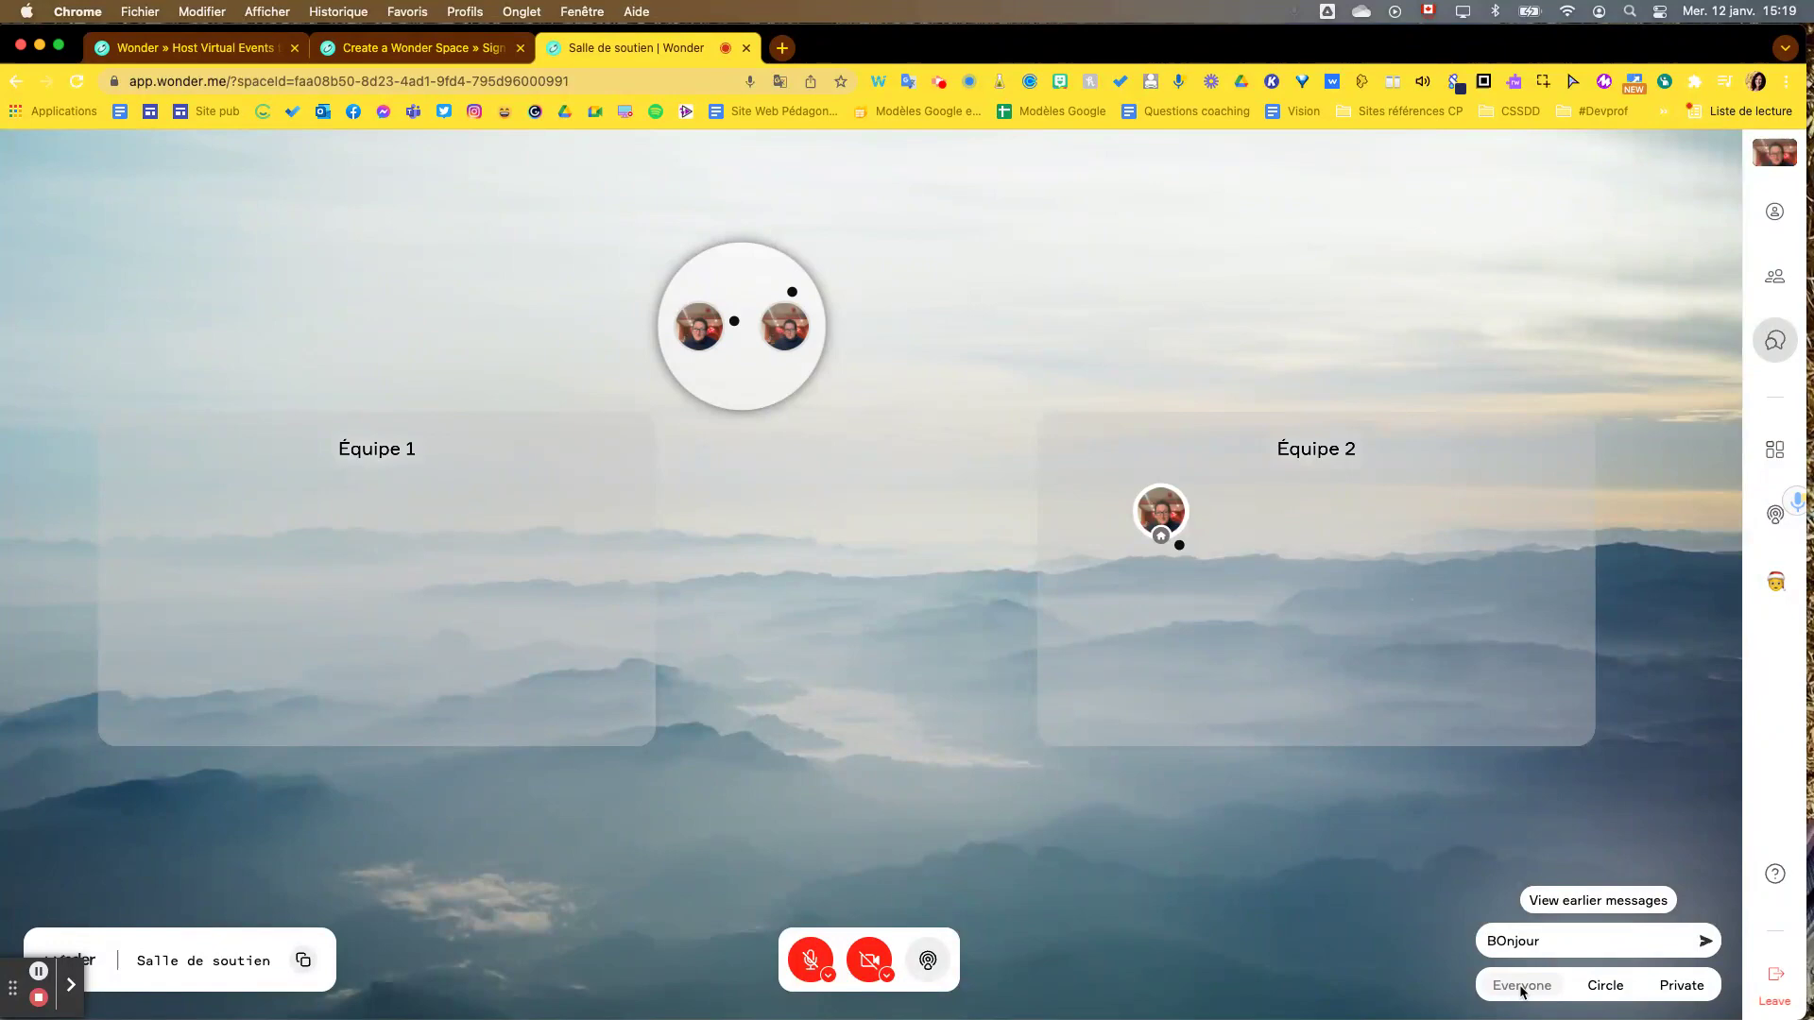
{"action": "type", "text": "!"}
{"action": "key", "text": "Return"}
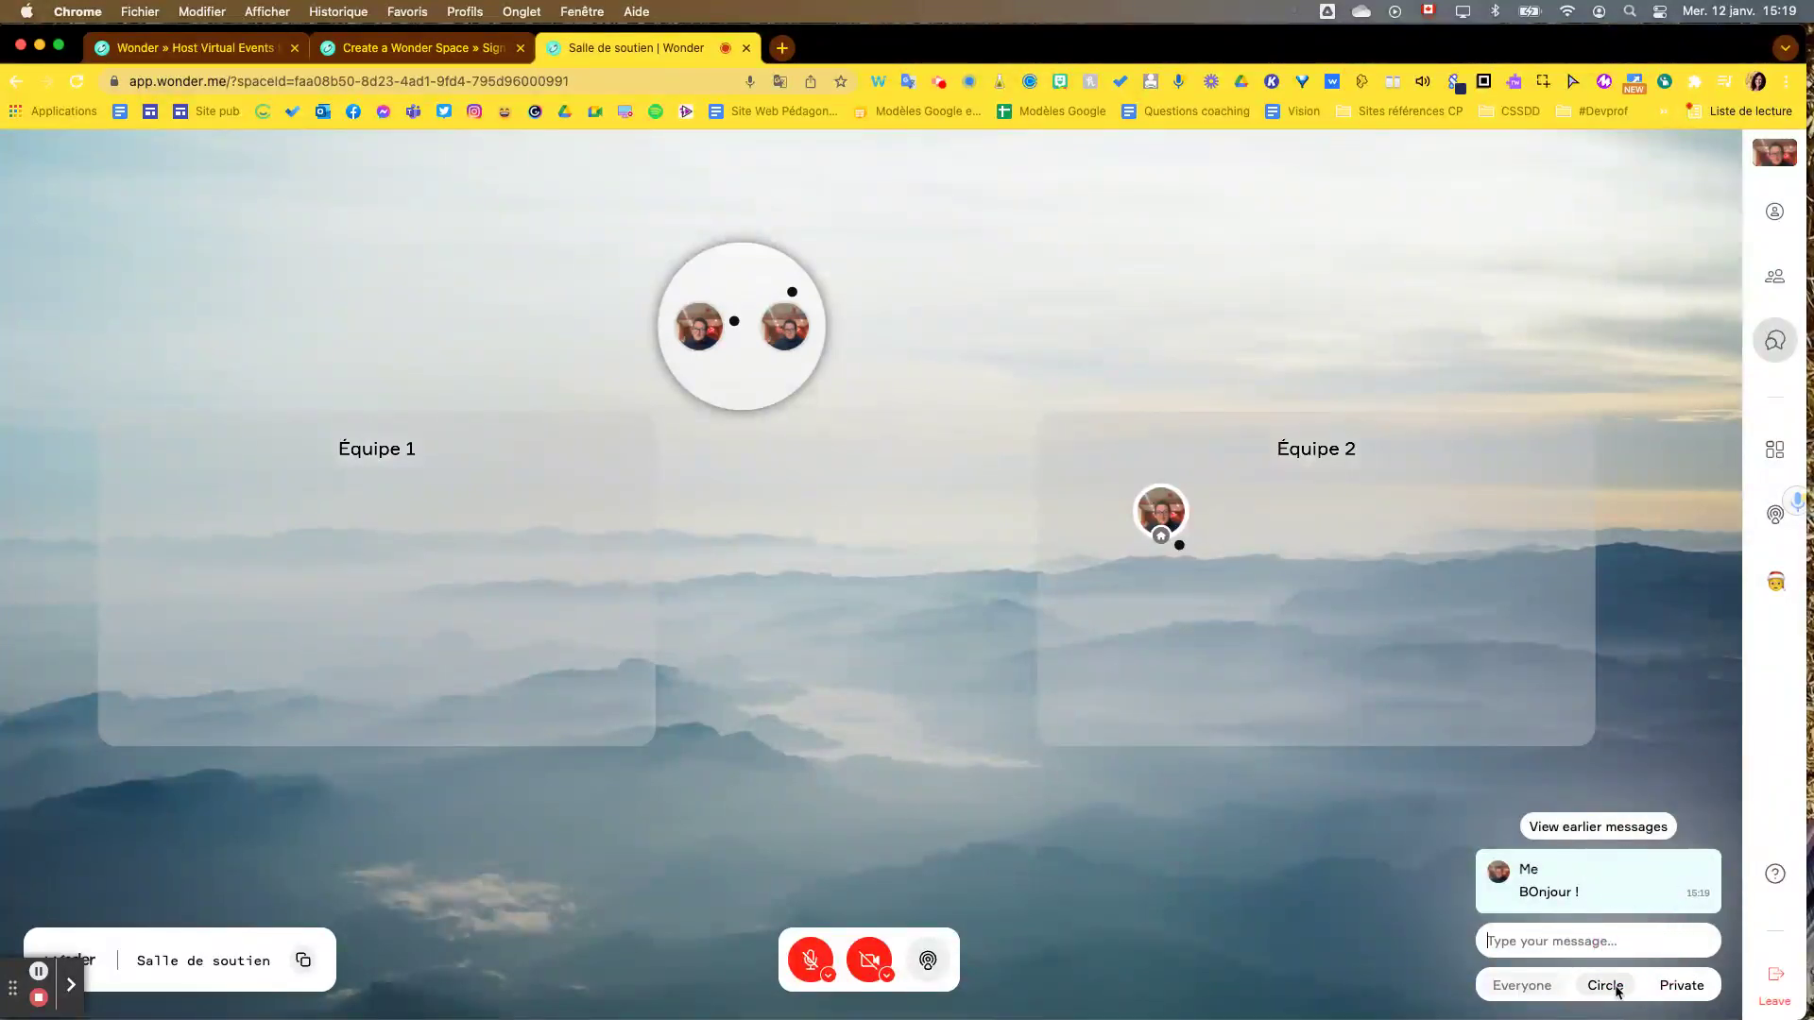
Check the circle and private chat options, then send PedagoTIC the private message "Bonjour ! J'aimerais te parler".
{"action": "left_click", "coordinate": [1616, 986]}
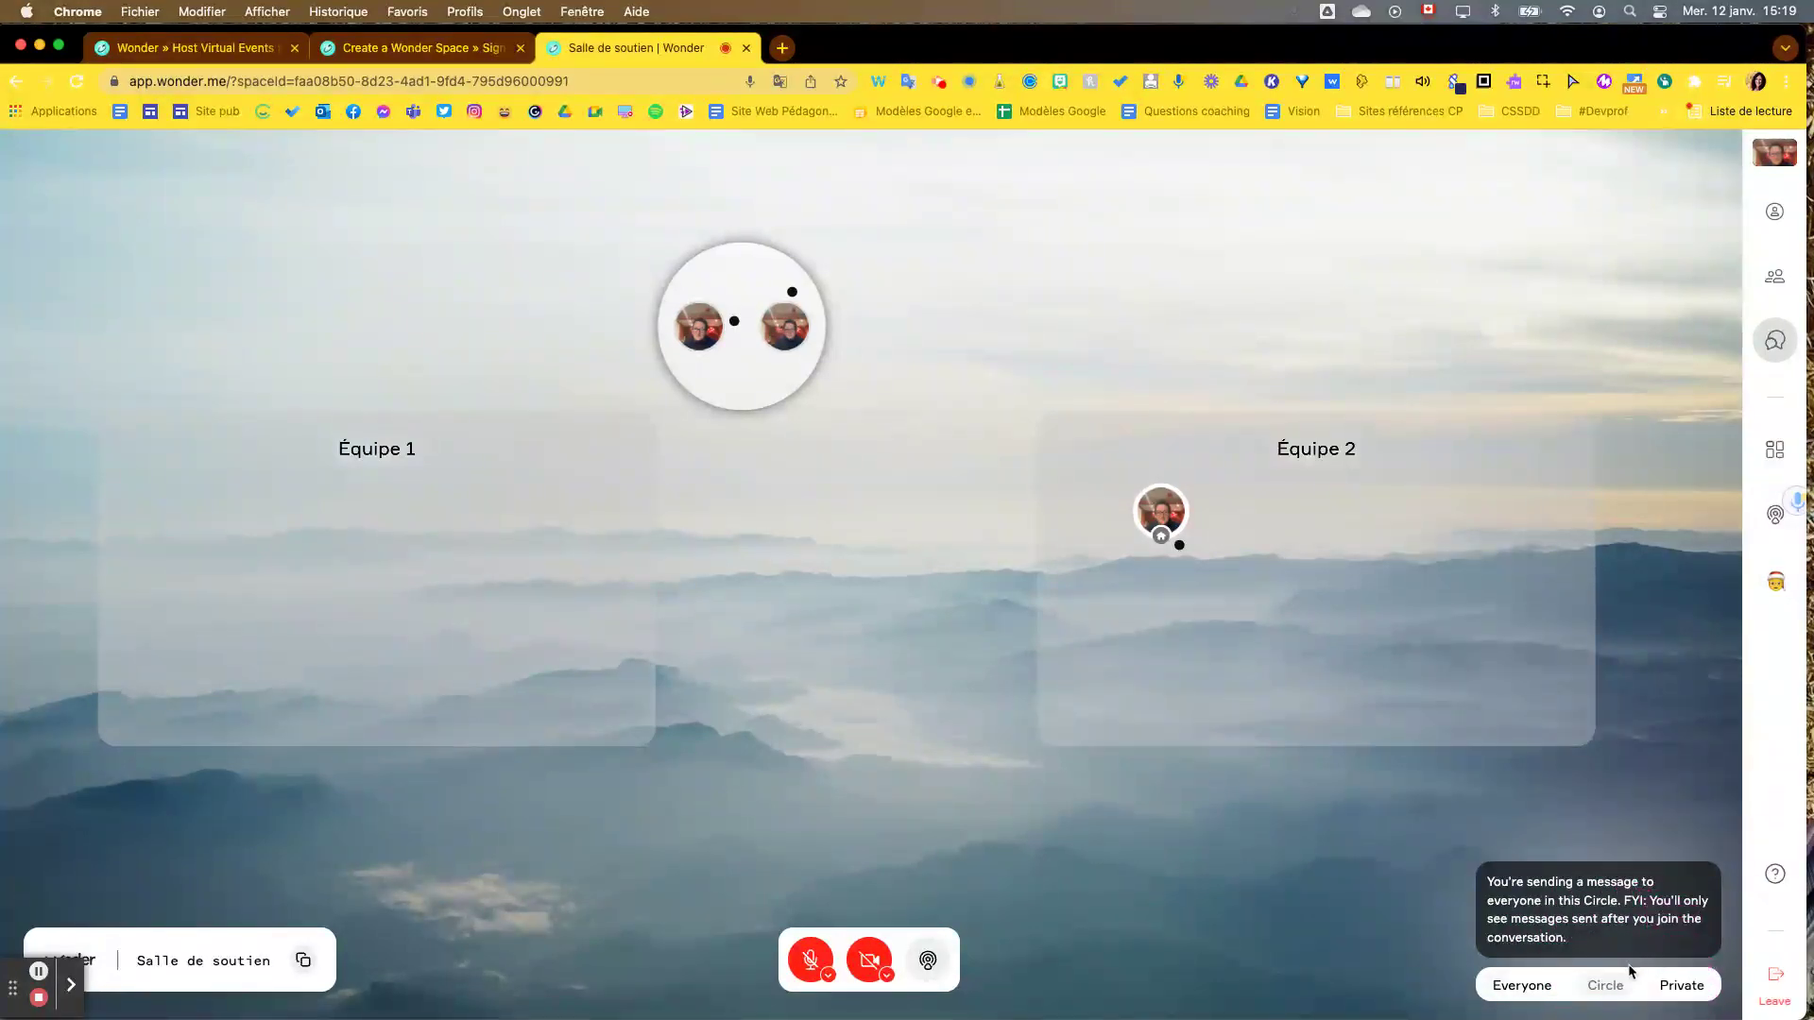
{"action": "left_click", "coordinate": [1698, 986]}
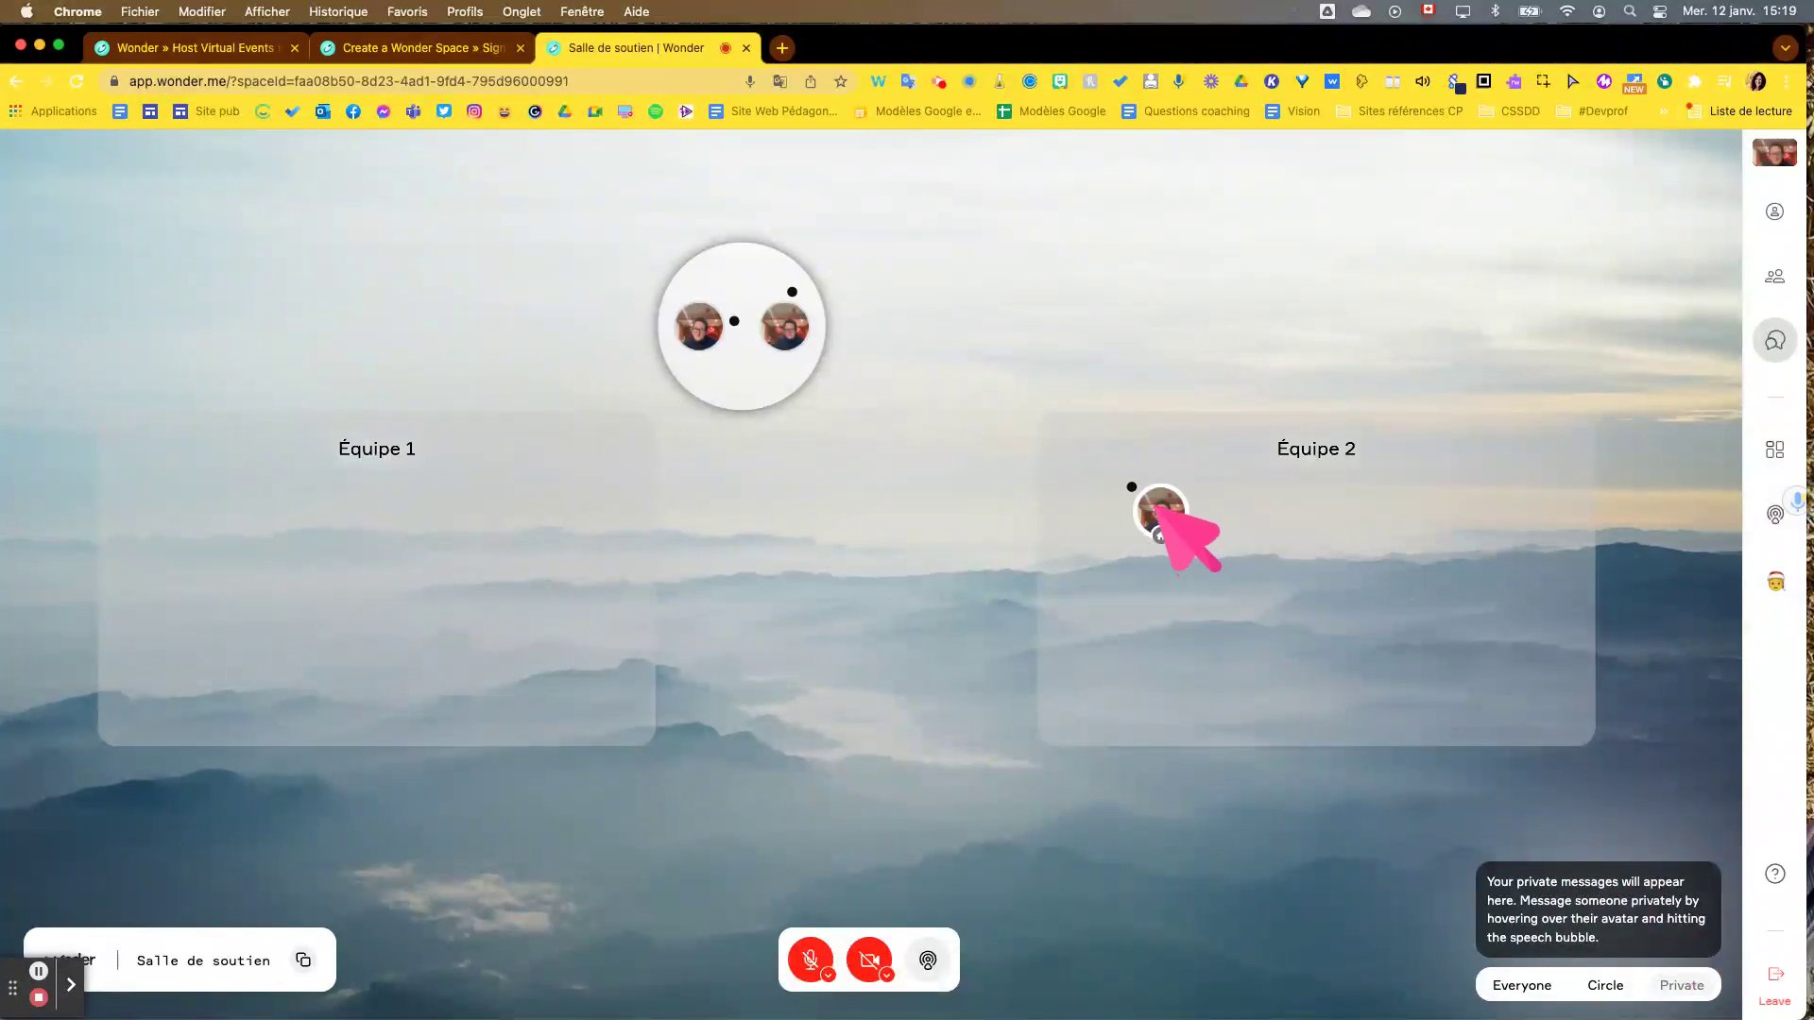
{"action": "mouse_move", "coordinate": [784, 329]}
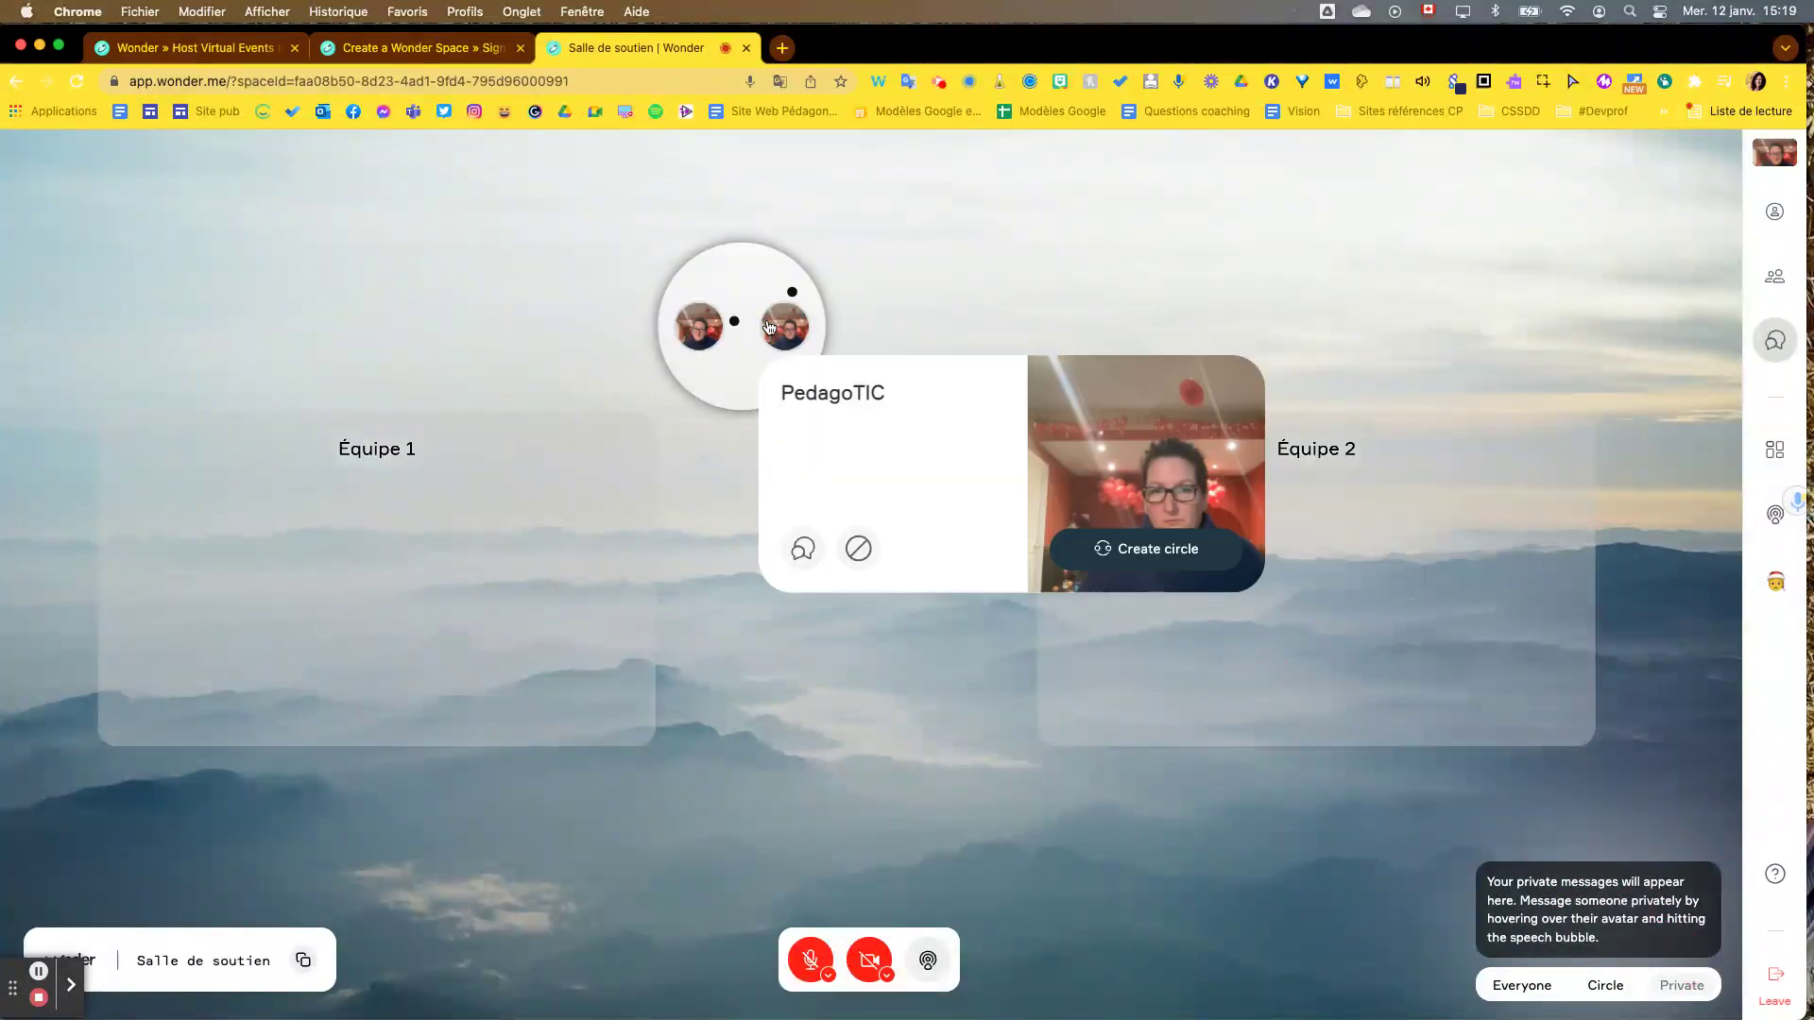
{"action": "left_click", "coordinate": [805, 549]}
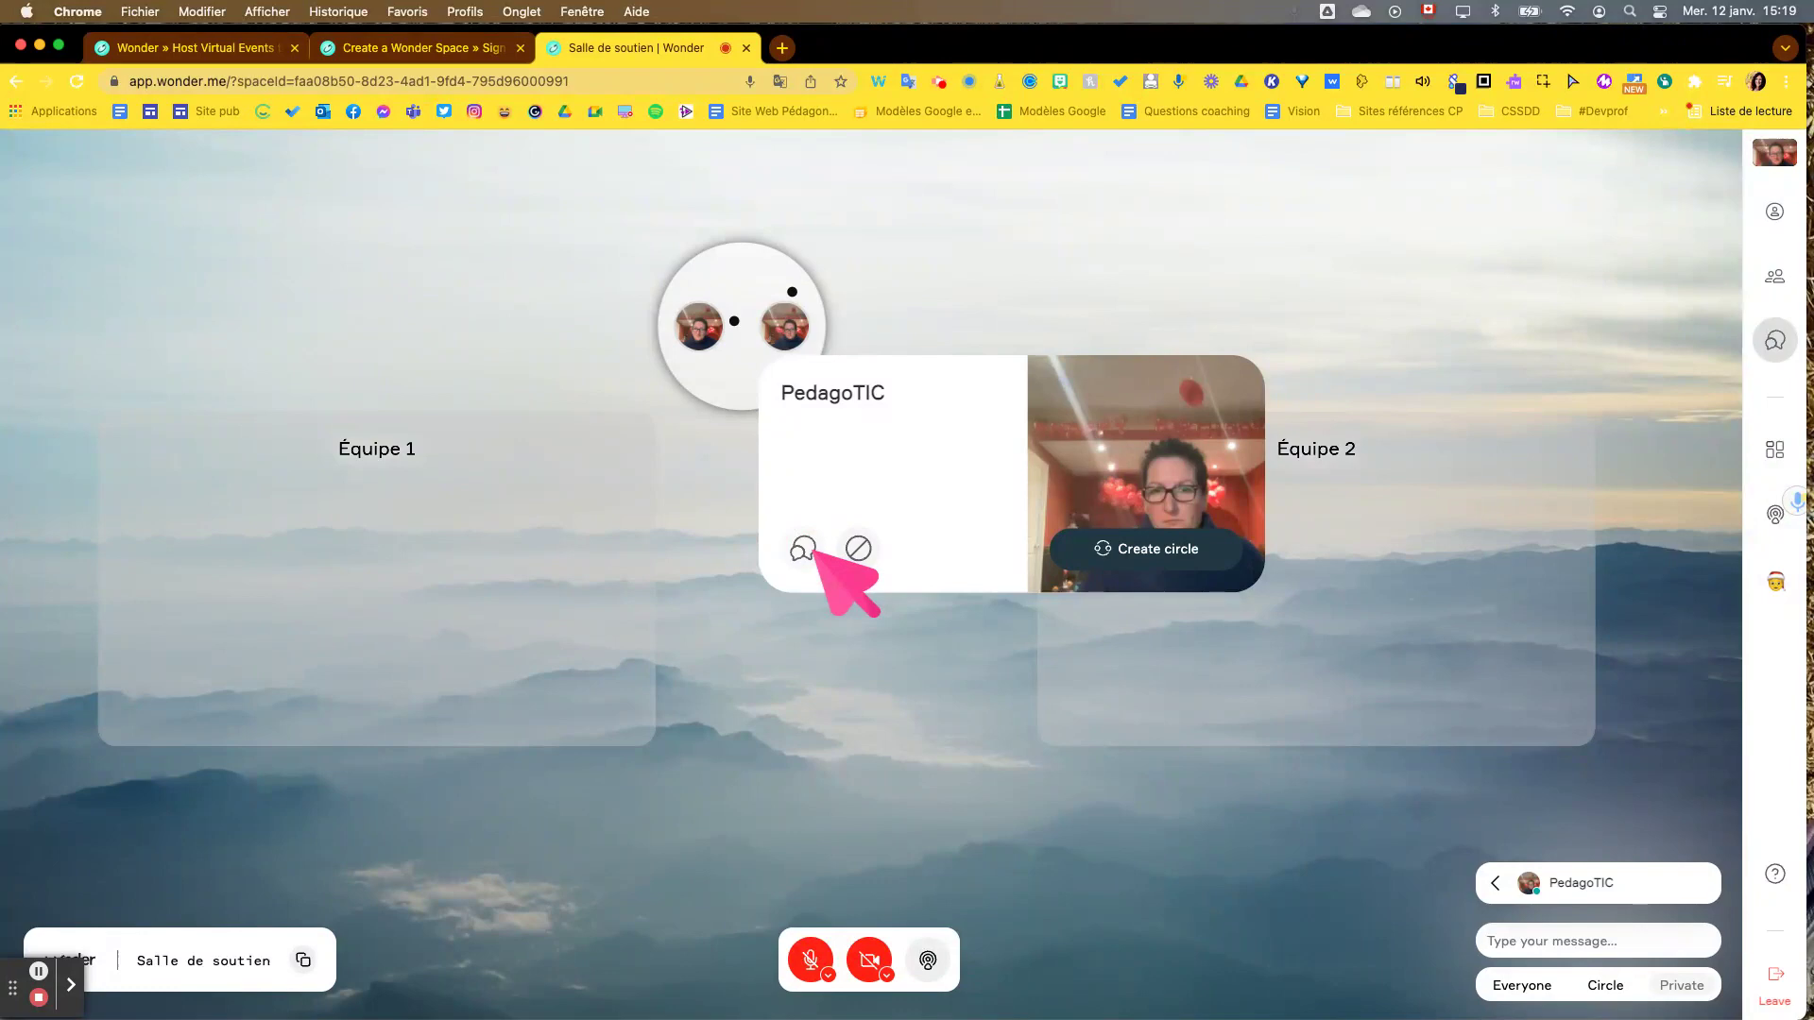
{"action": "type", "text": "Bonjour ! J'aimerais te parler"}
{"action": "key", "text": "Return"}
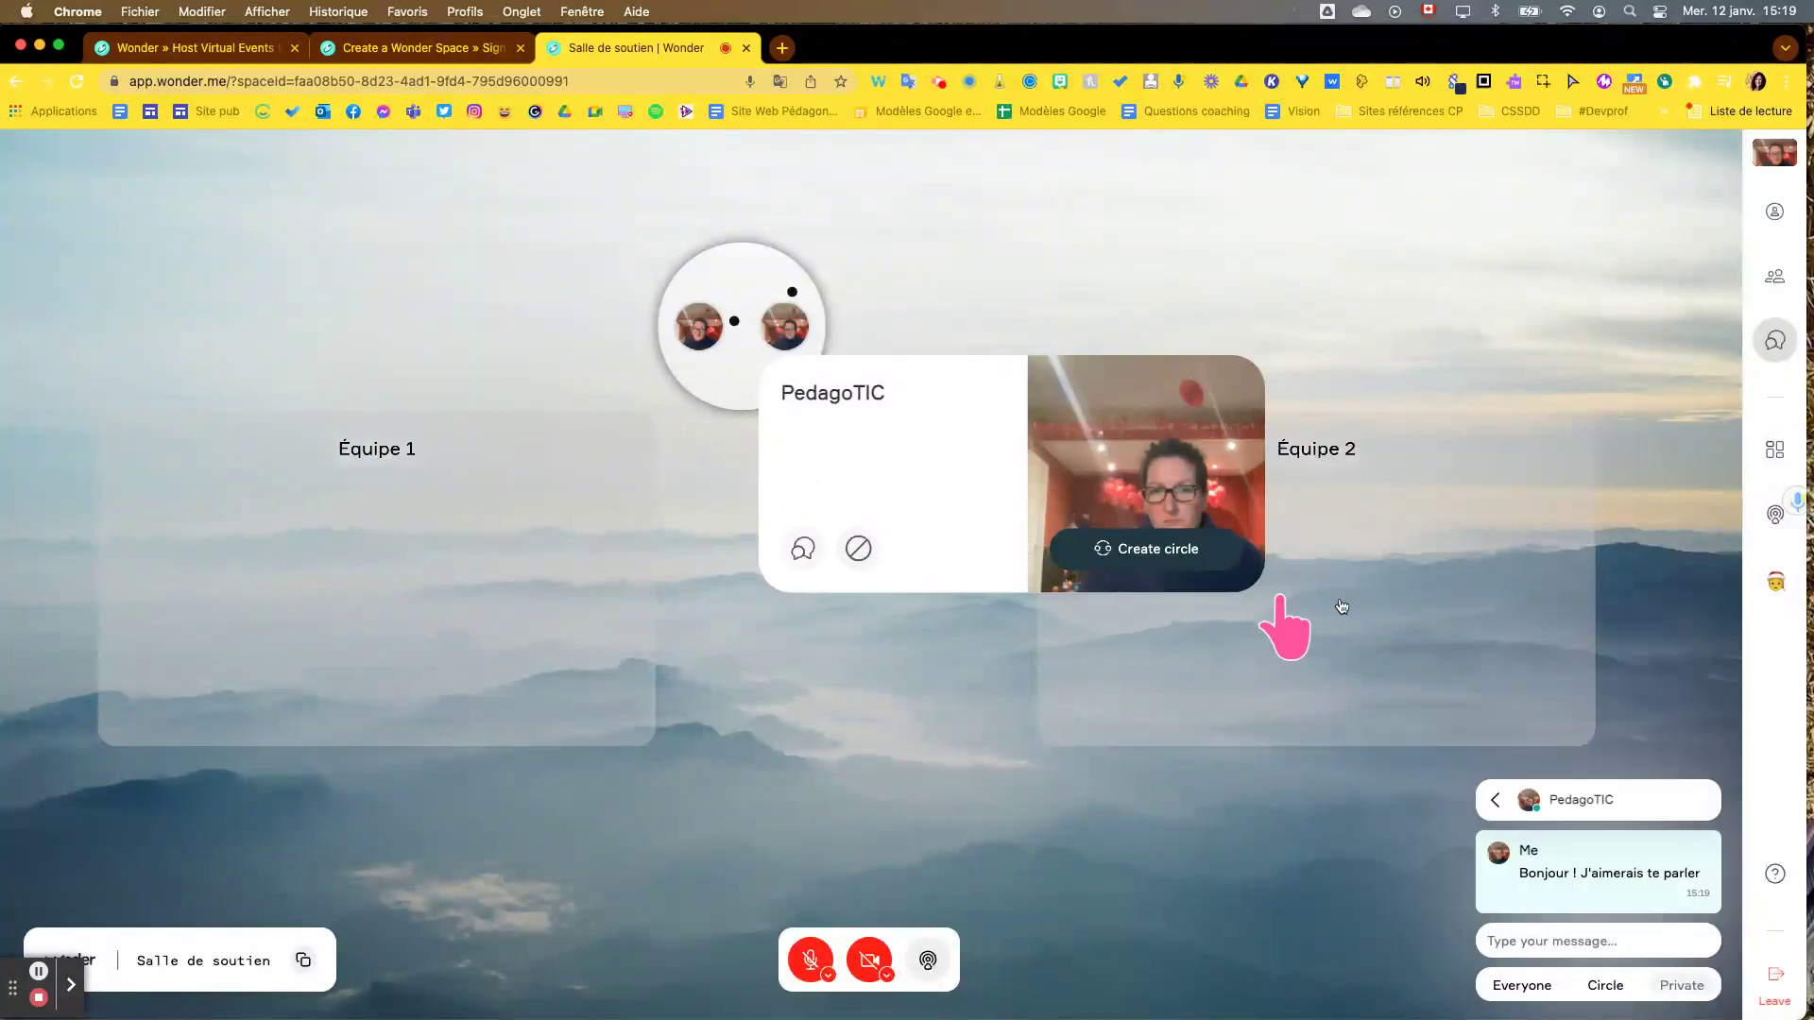
{"action": "left_click", "coordinate": [1189, 609]}
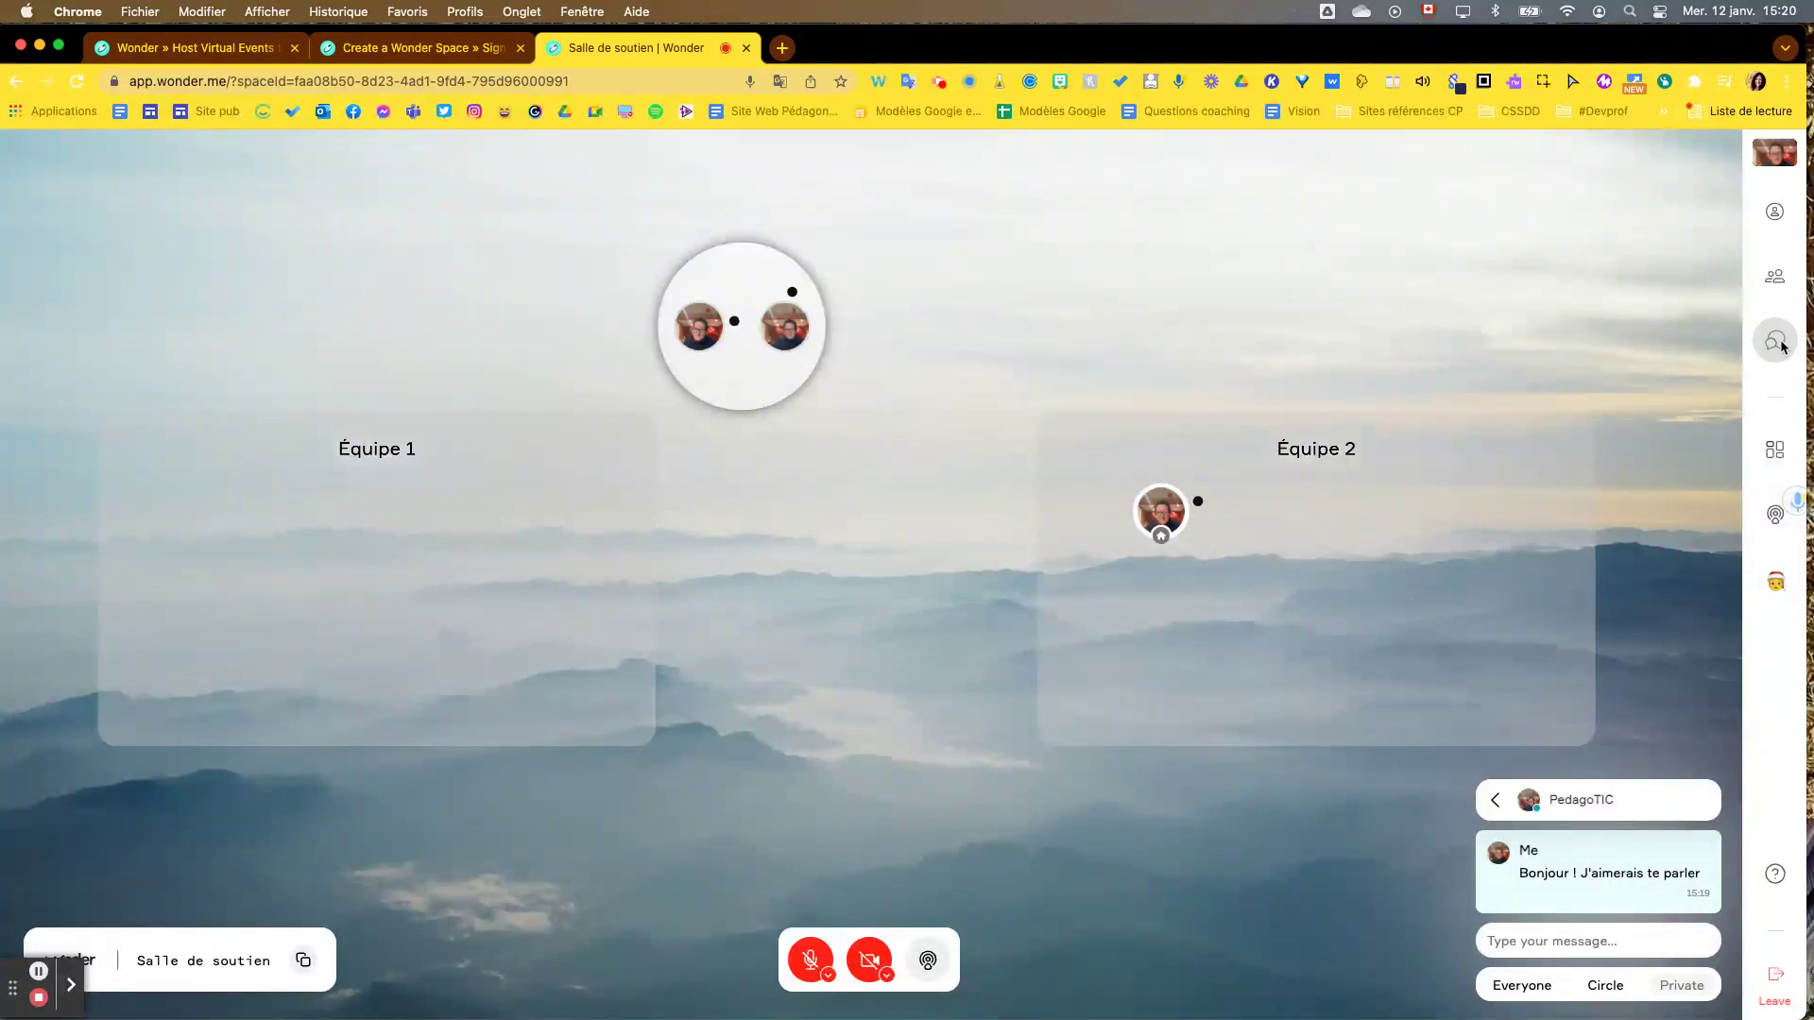
View the space name setting in the Space Editor without changing it.
{"action": "left_click", "coordinate": [1778, 452]}
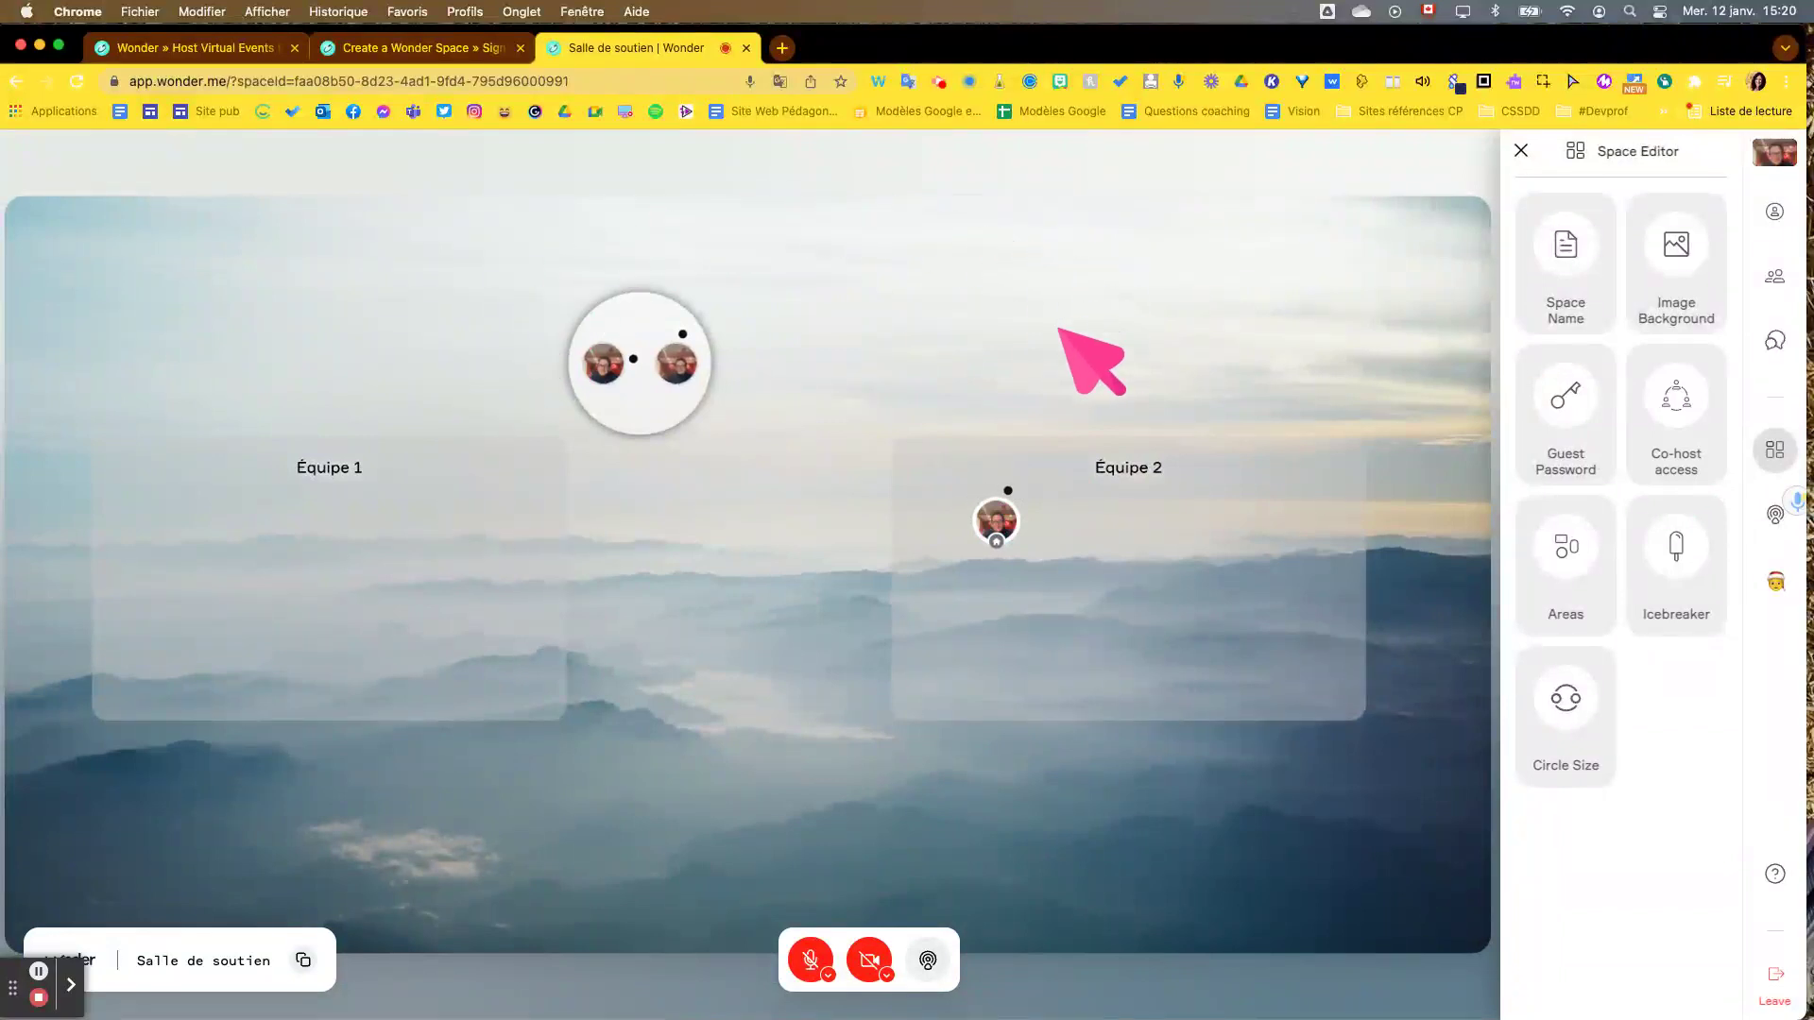
{"action": "left_click", "coordinate": [1550, 259]}
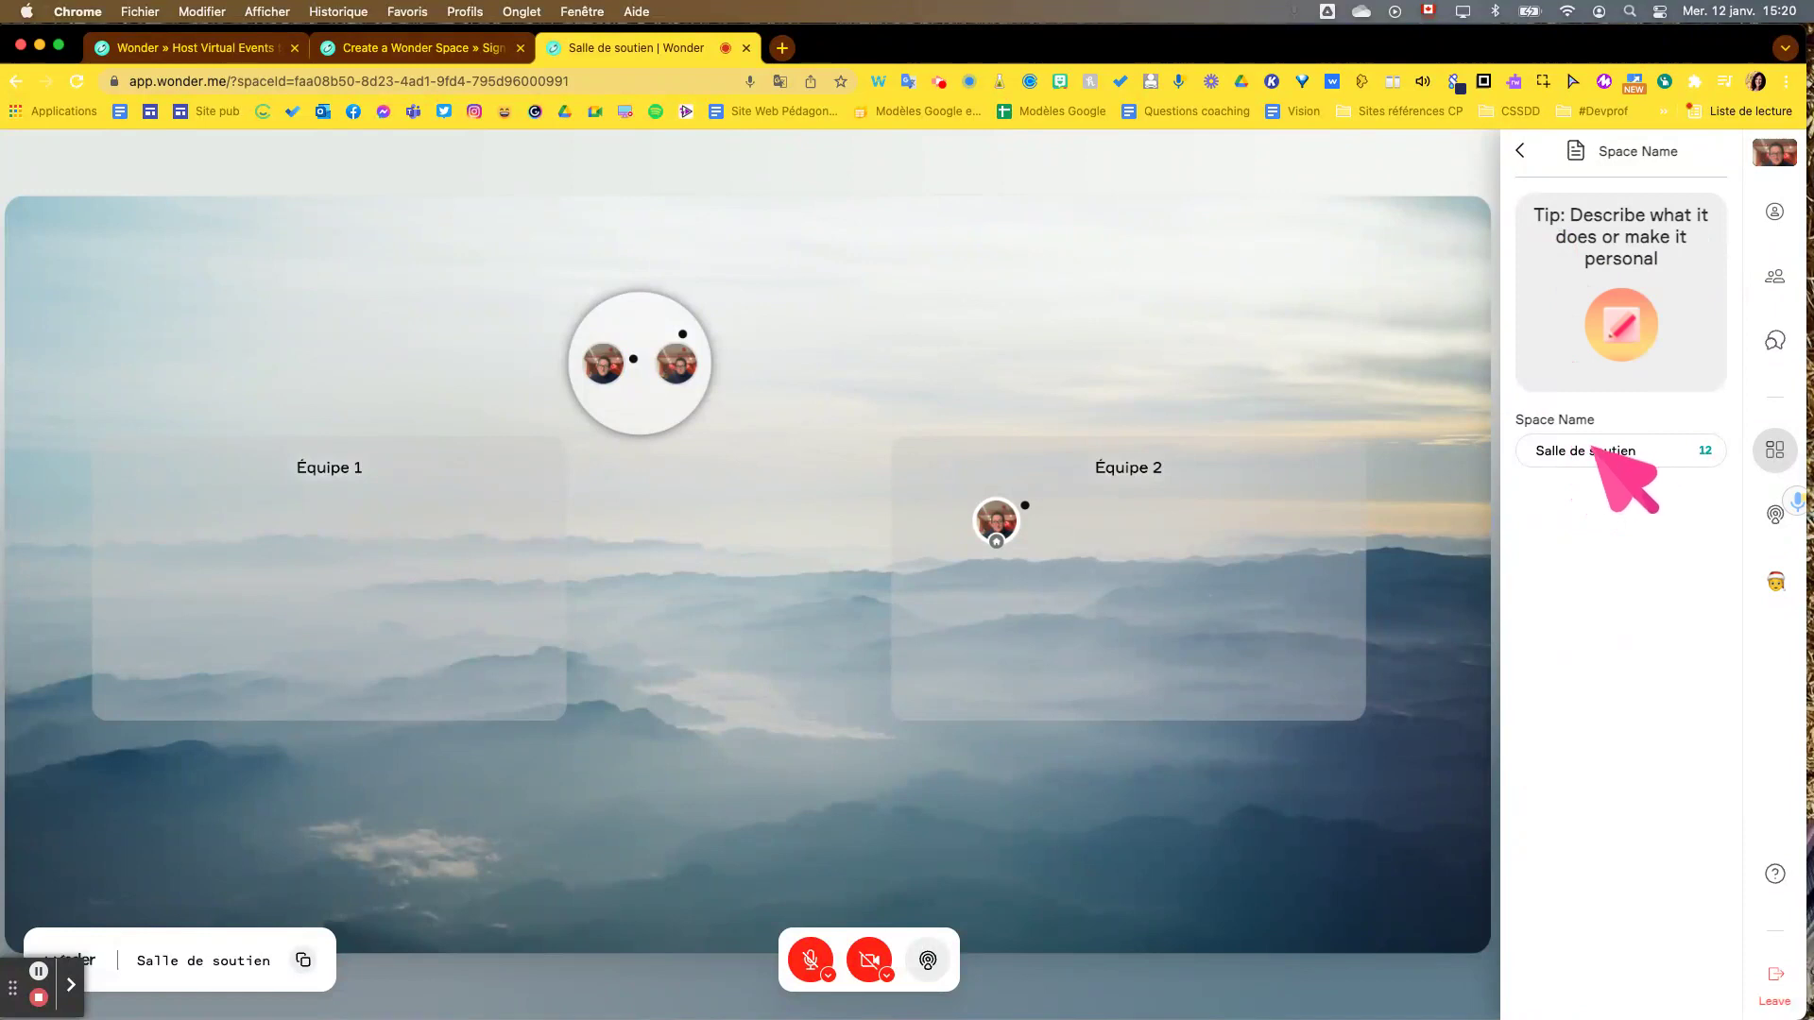
{"action": "left_click", "coordinate": [1520, 148]}
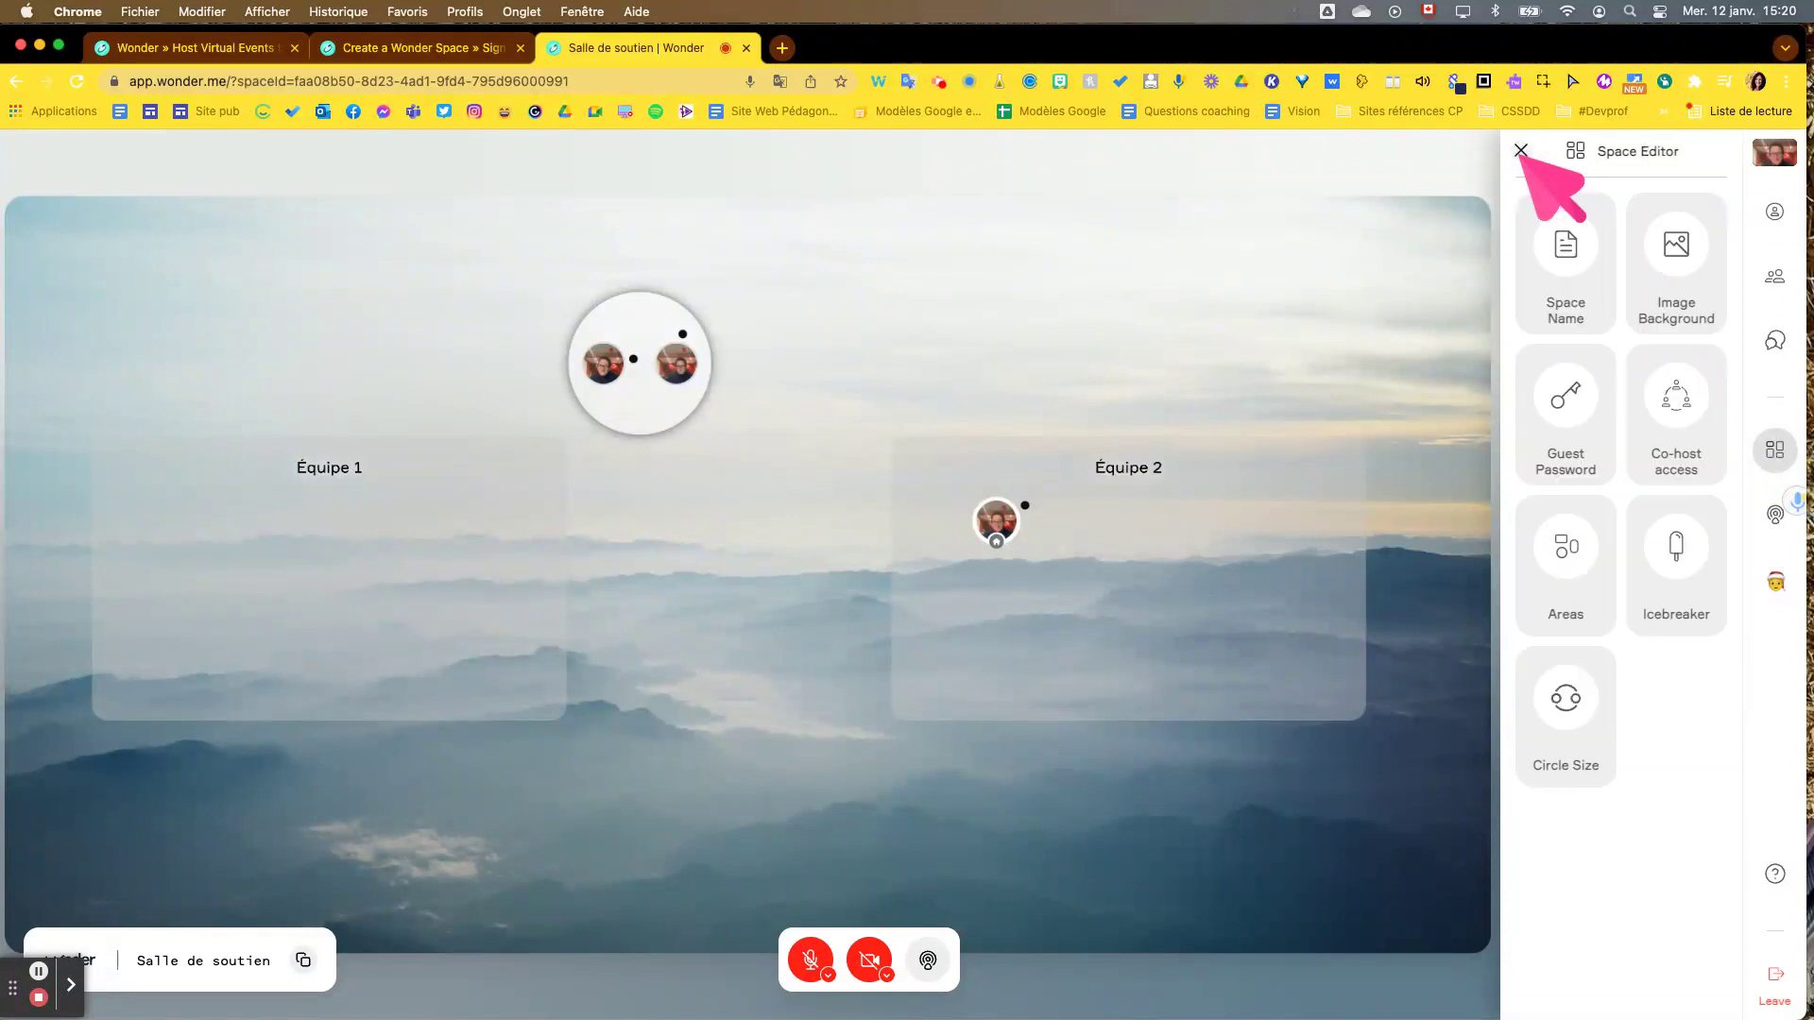
Set the space's background to the first starry sky image in the gallery's Space category.
{"action": "left_click", "coordinate": [1670, 268]}
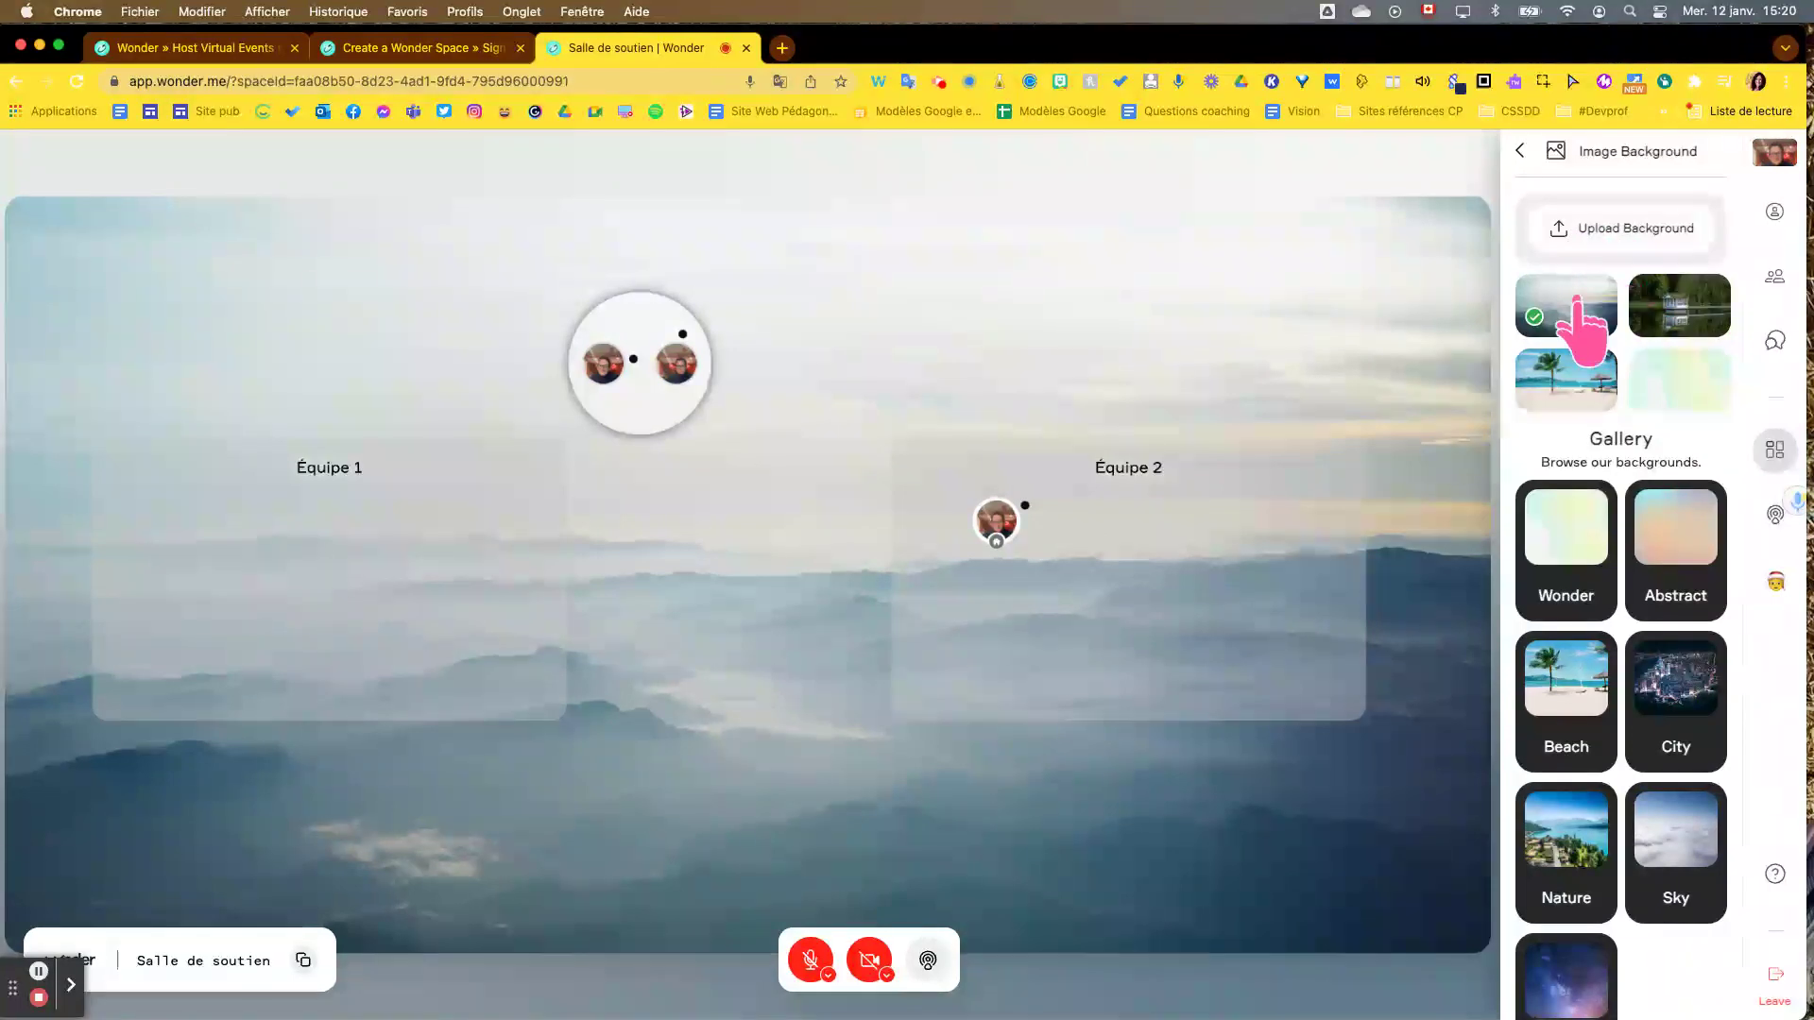
{"action": "scroll", "coordinate": [1611, 640], "scroll_direction": "down", "scroll_amount": 1}
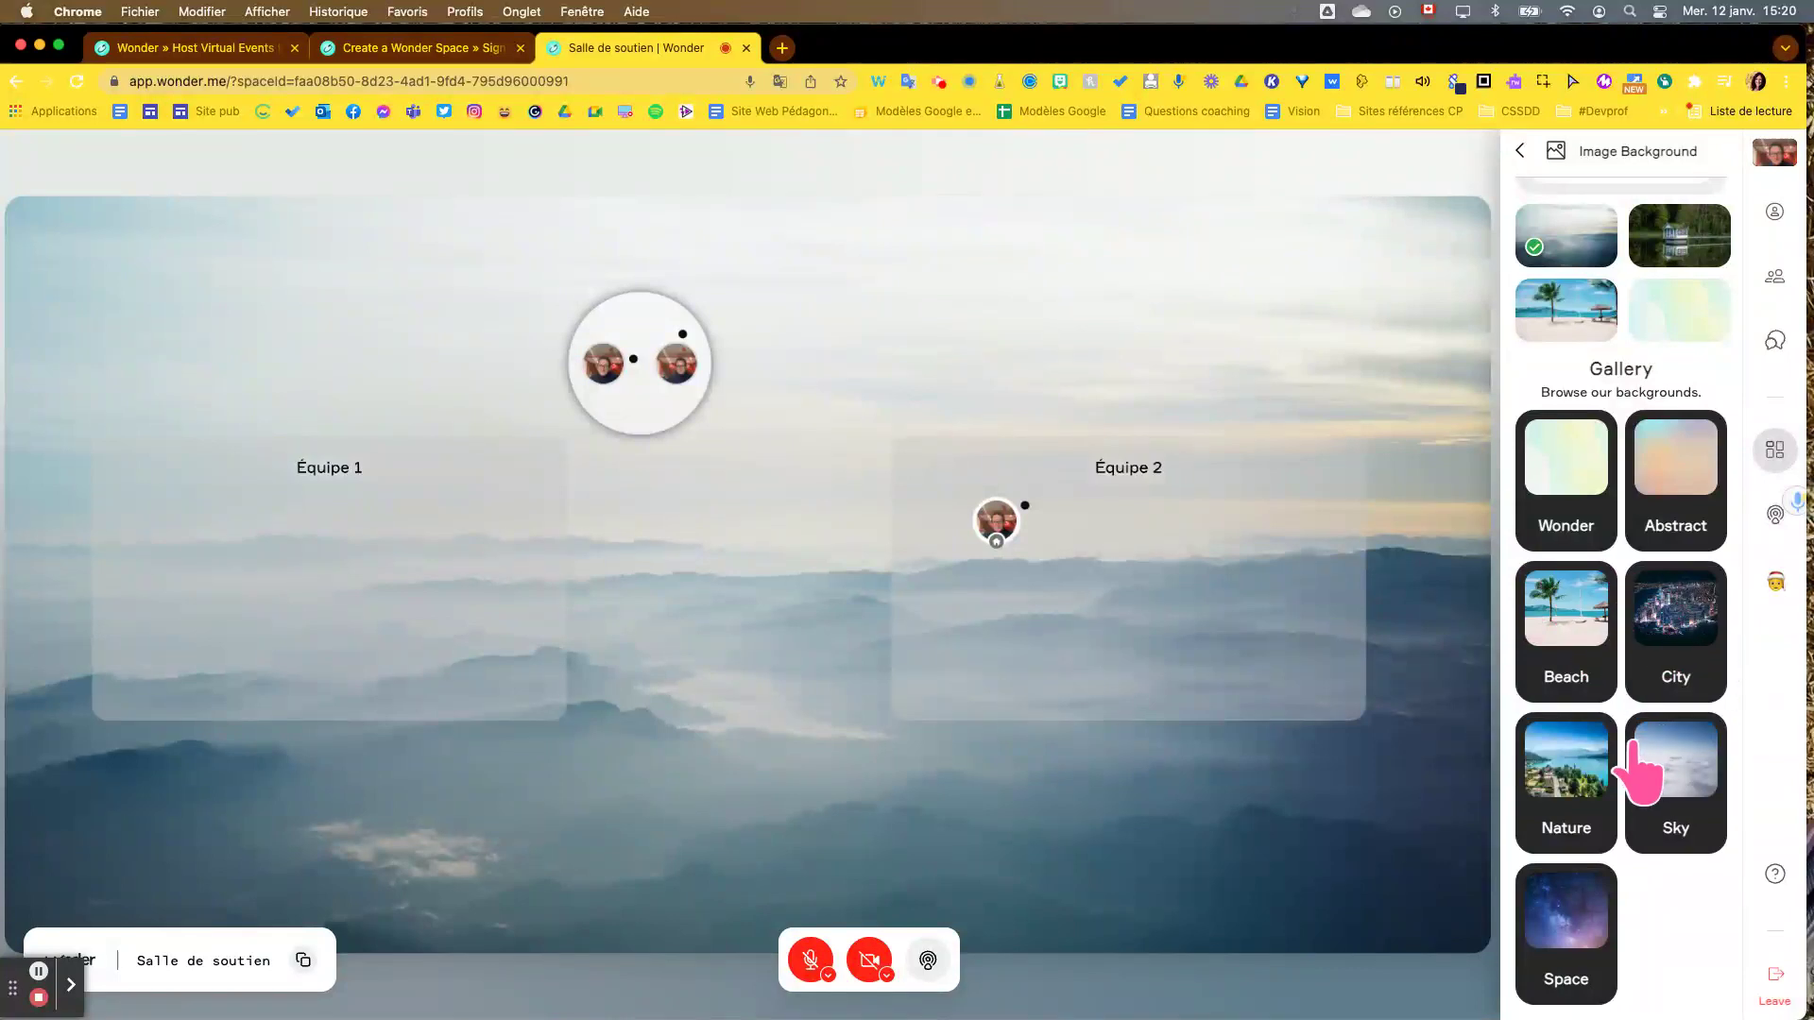
{"action": "left_click", "coordinate": [1566, 898]}
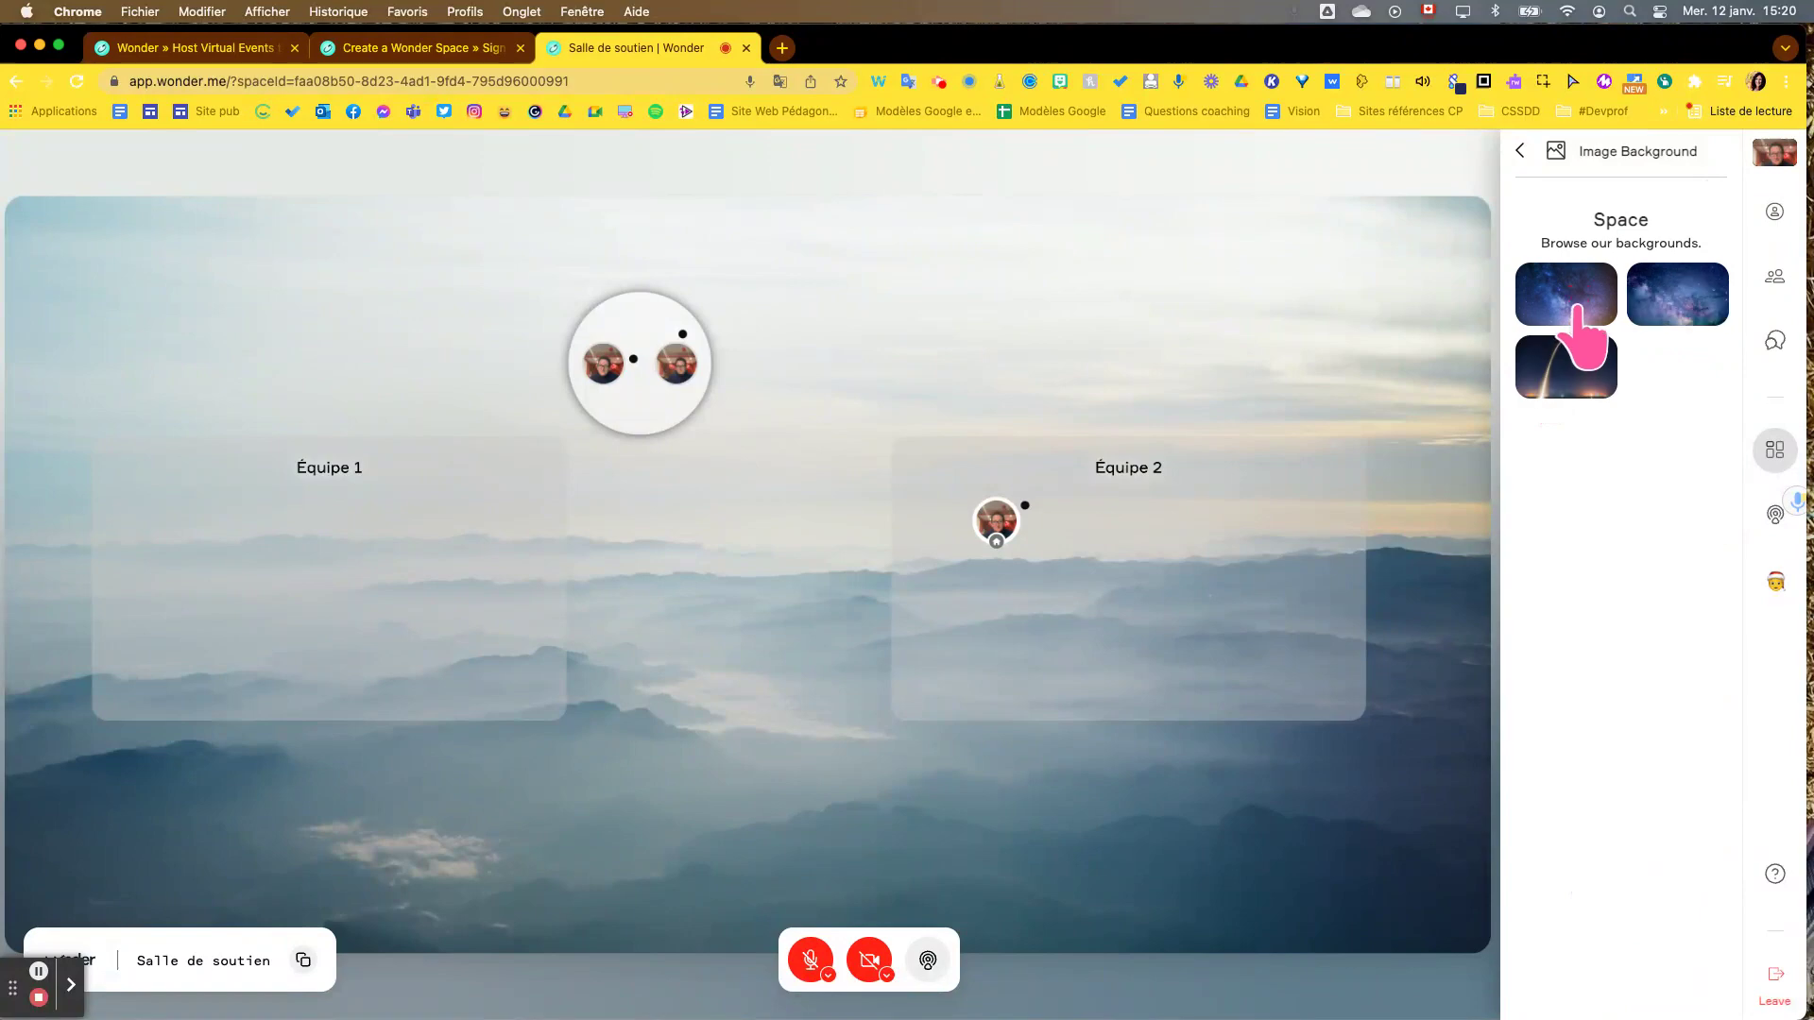
{"action": "left_click", "coordinate": [1576, 308]}
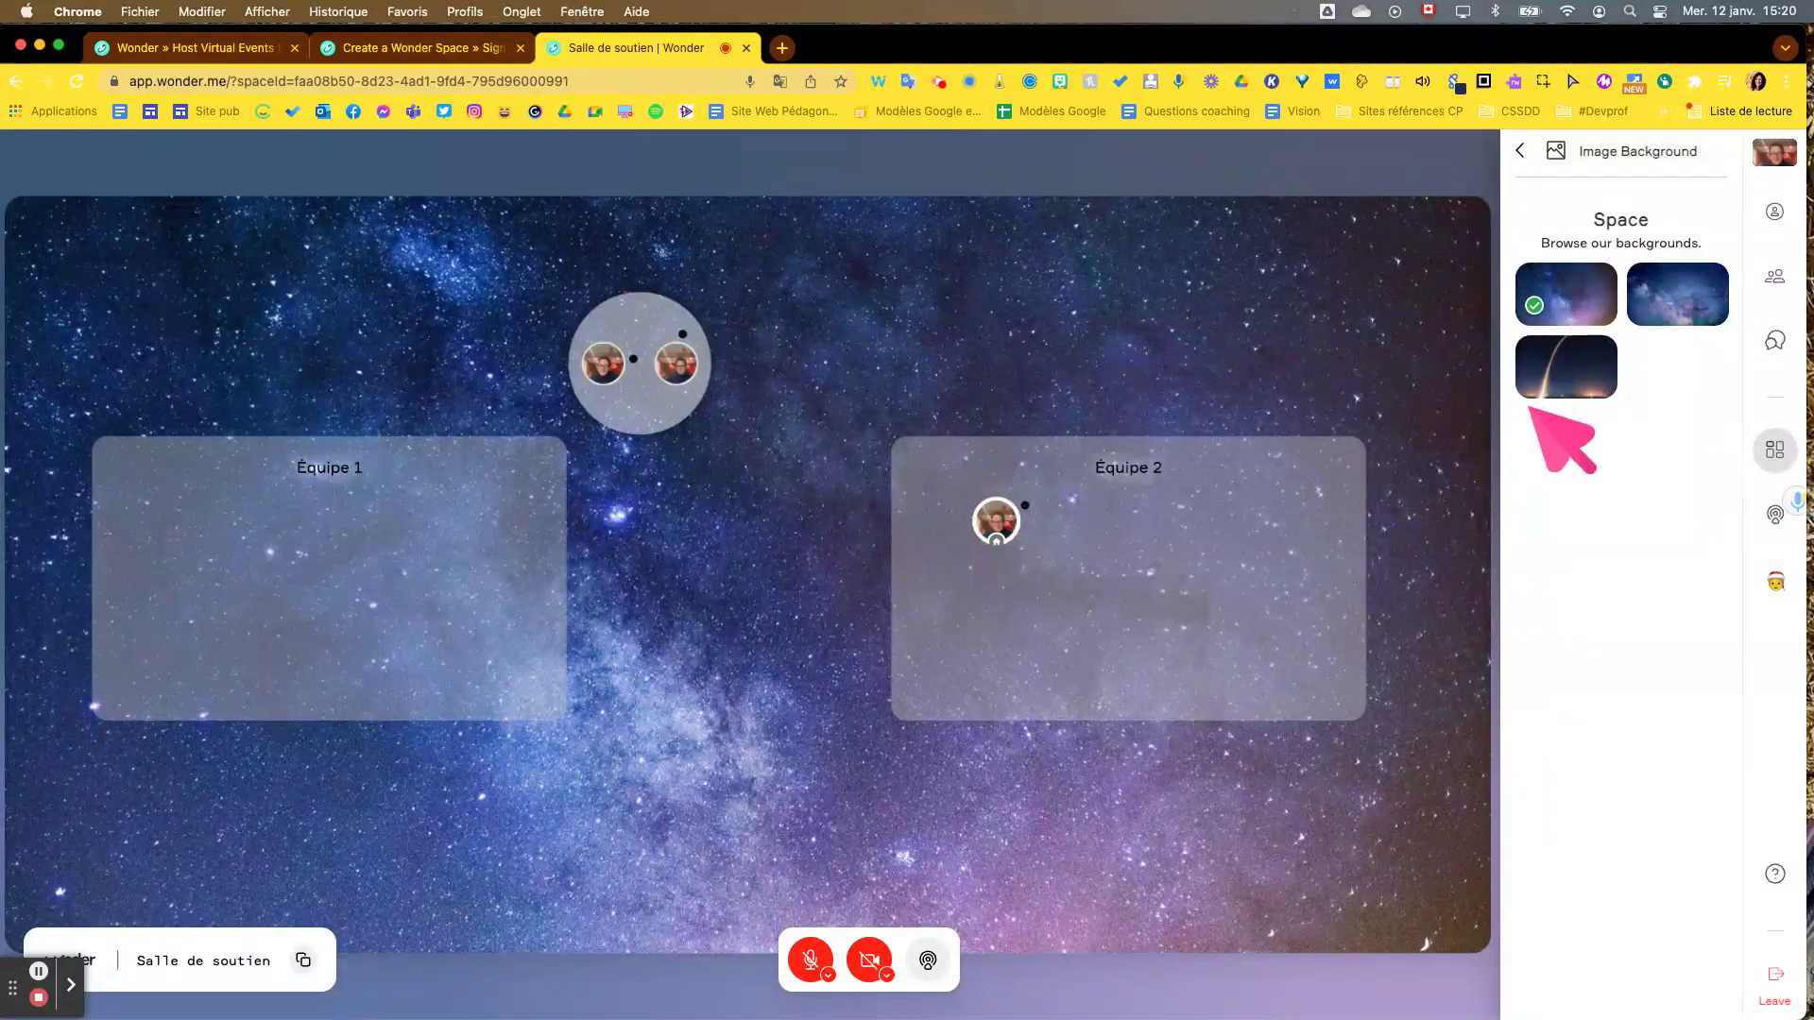
{"action": "left_click", "coordinate": [1521, 149]}
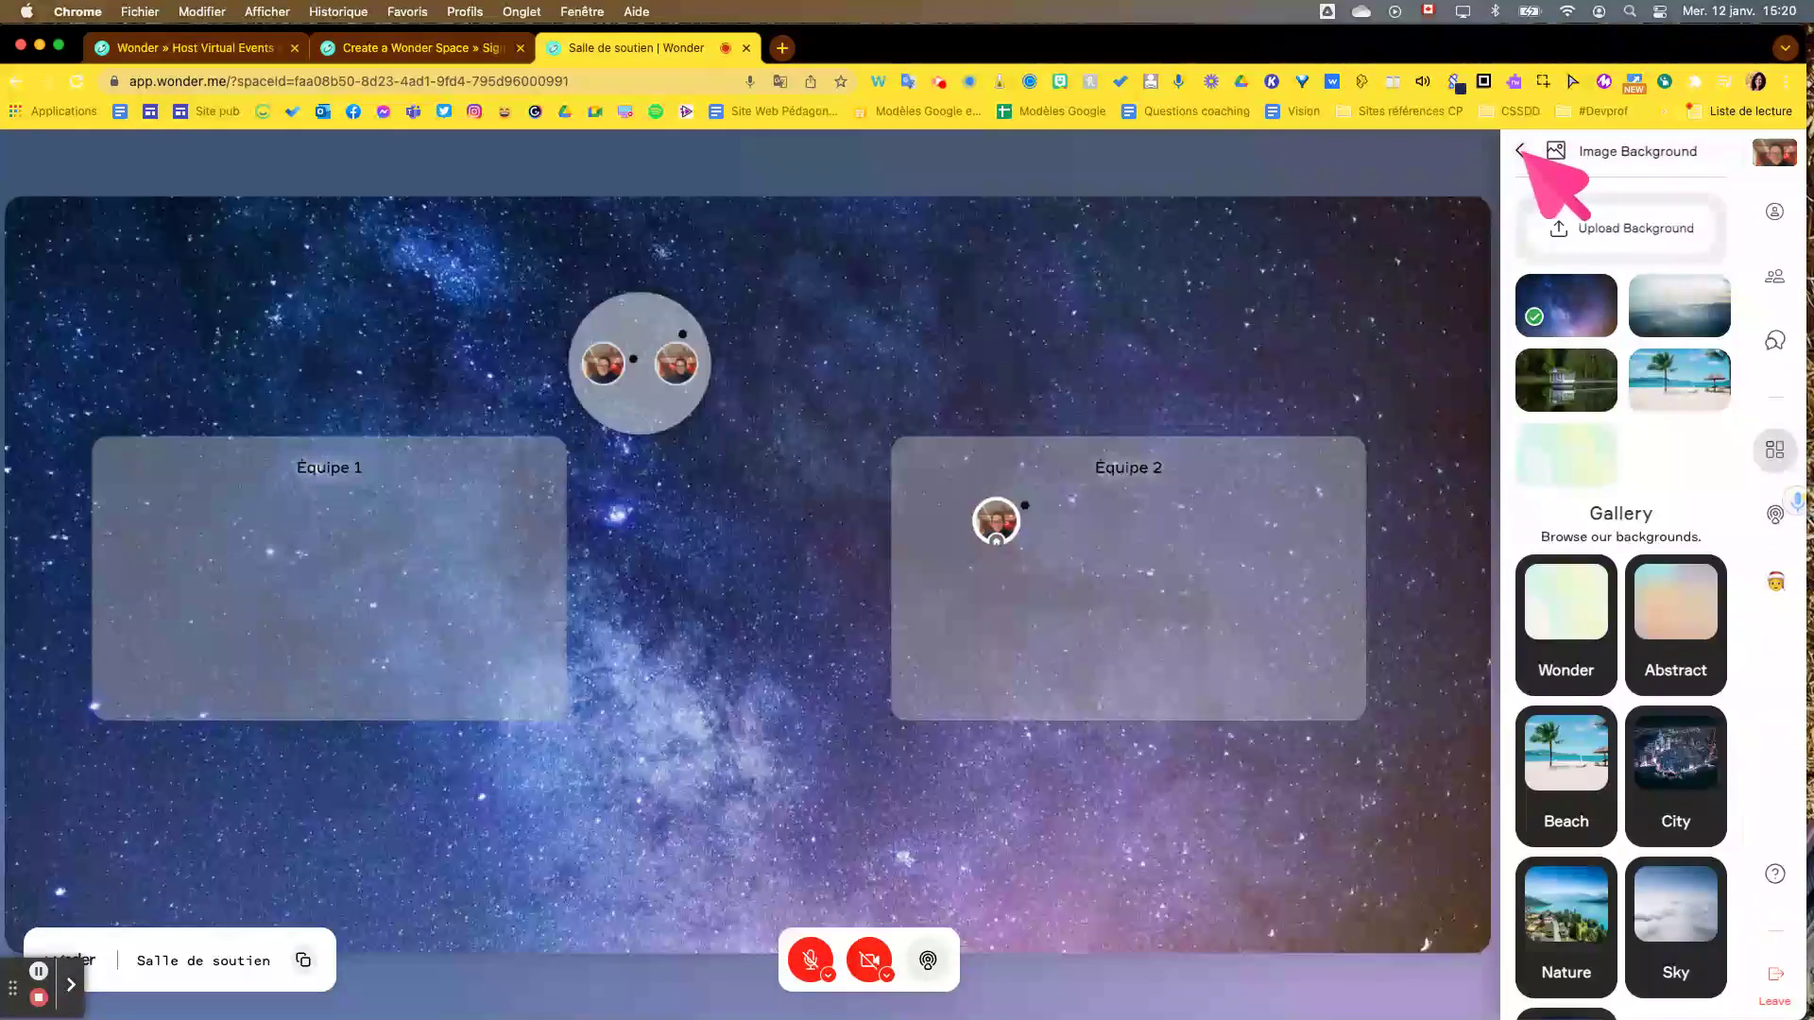
{"action": "left_click", "coordinate": [1521, 150]}
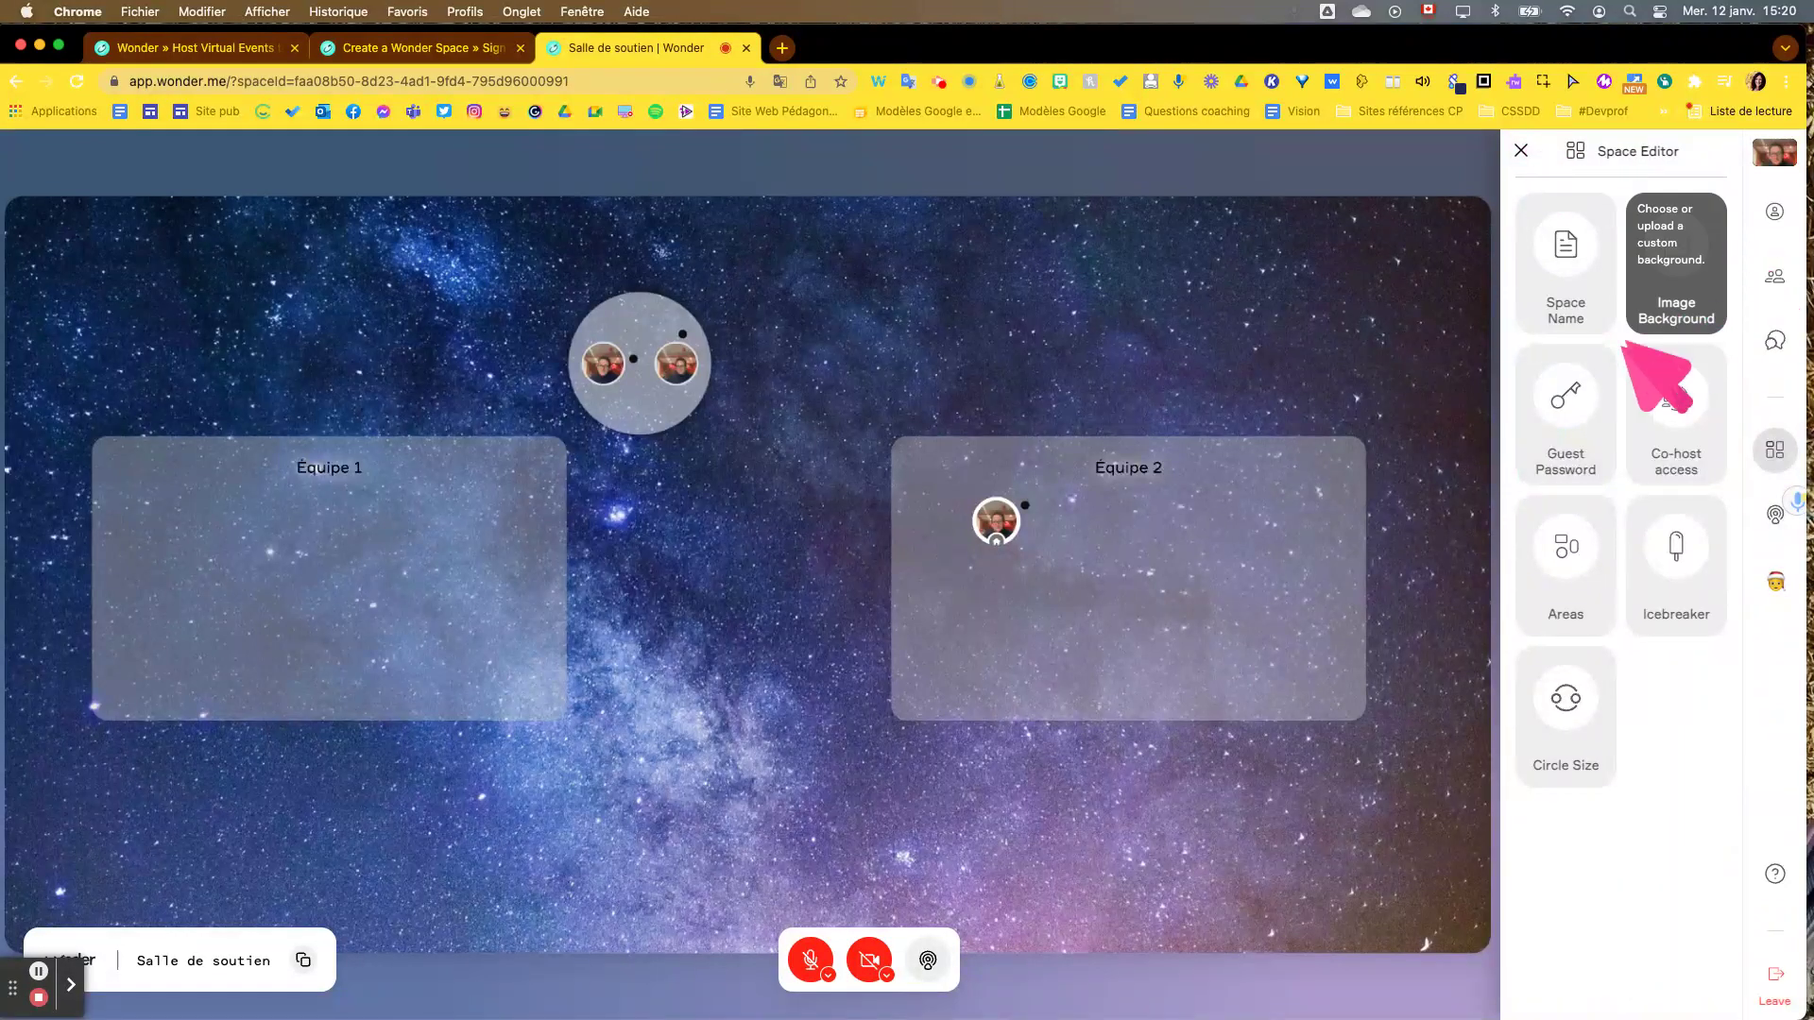
Turn on the private space option in the guest password settings, then turn it back off without setting a password.
{"action": "left_click", "coordinate": [1568, 461]}
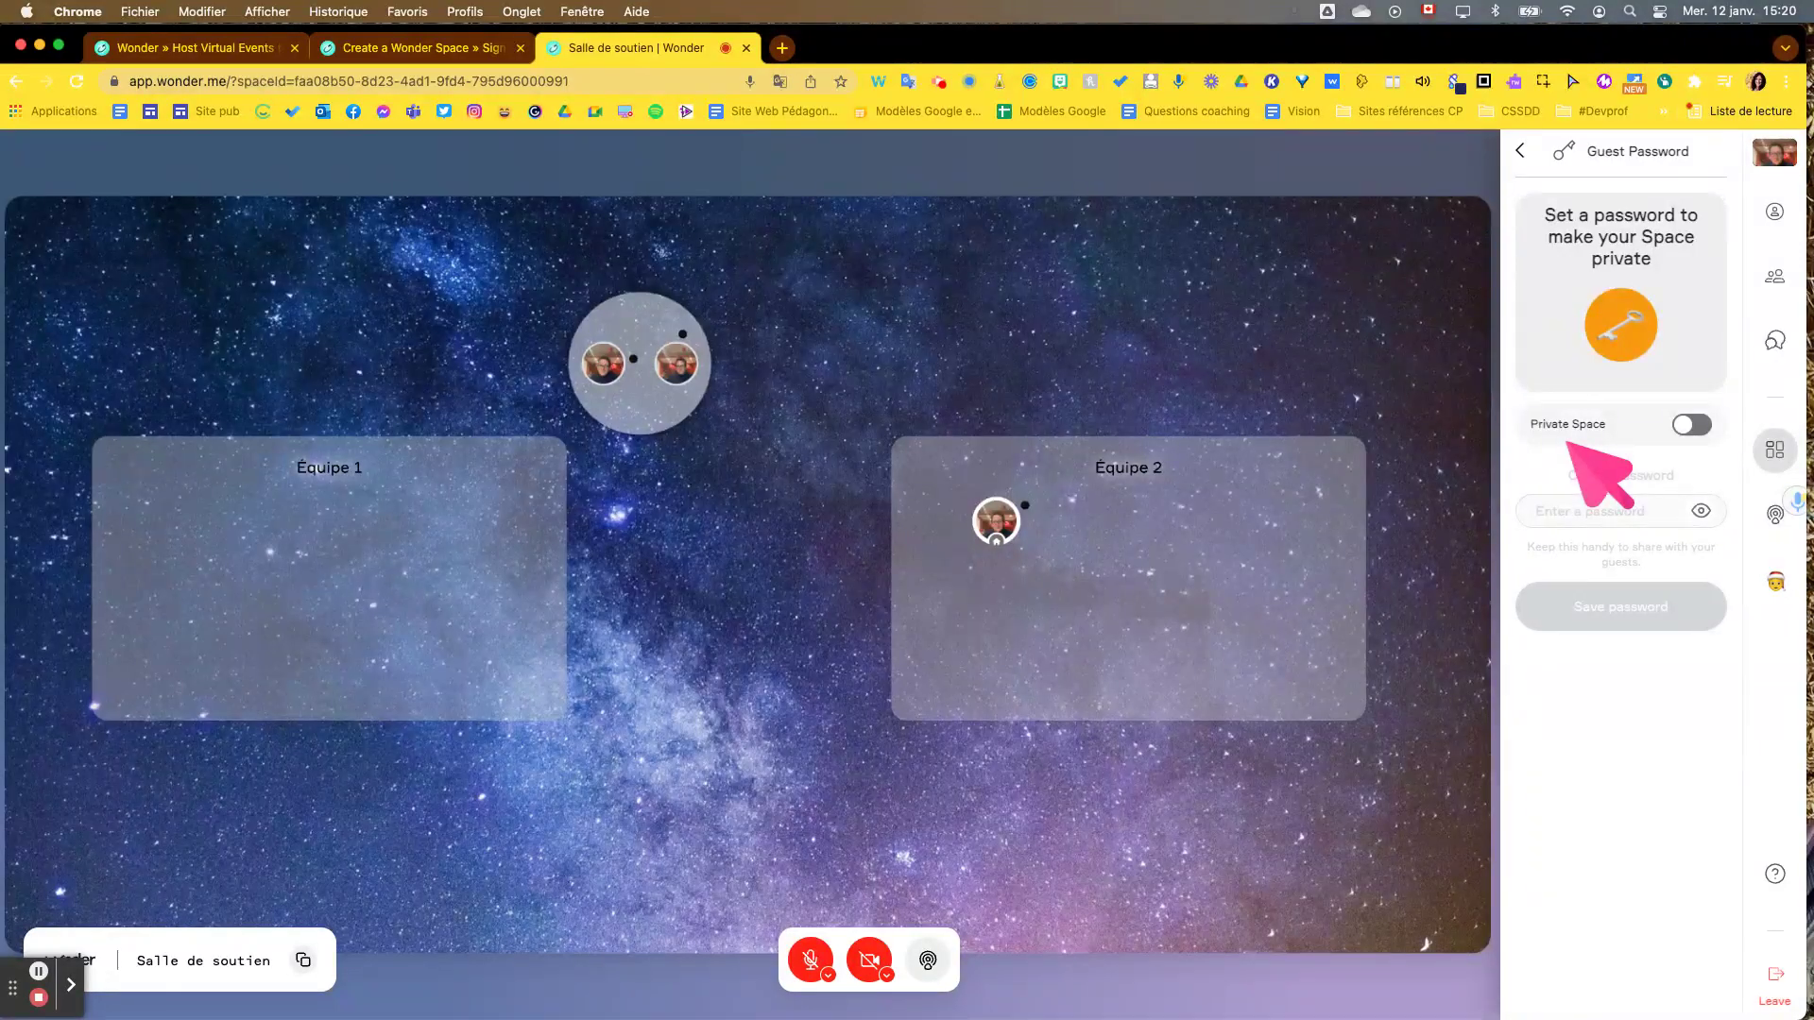
{"action": "left_click", "coordinate": [1696, 427]}
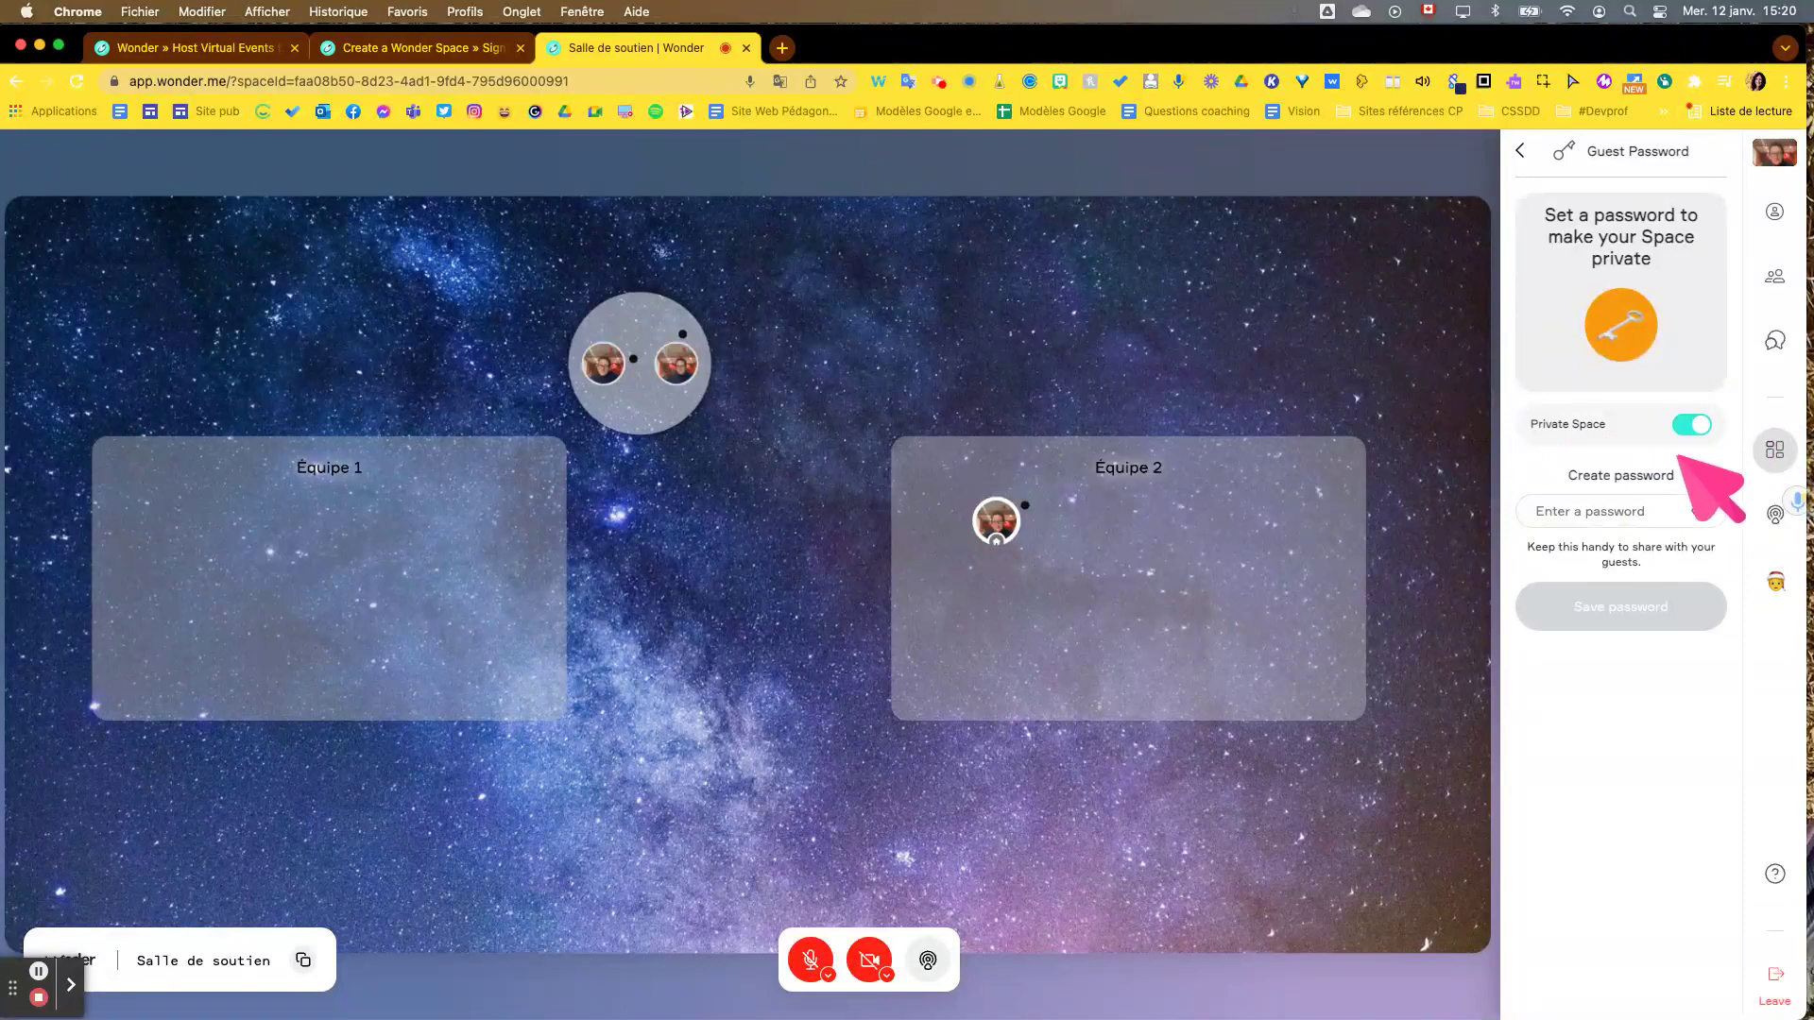
{"action": "left_click", "coordinate": [1648, 510]}
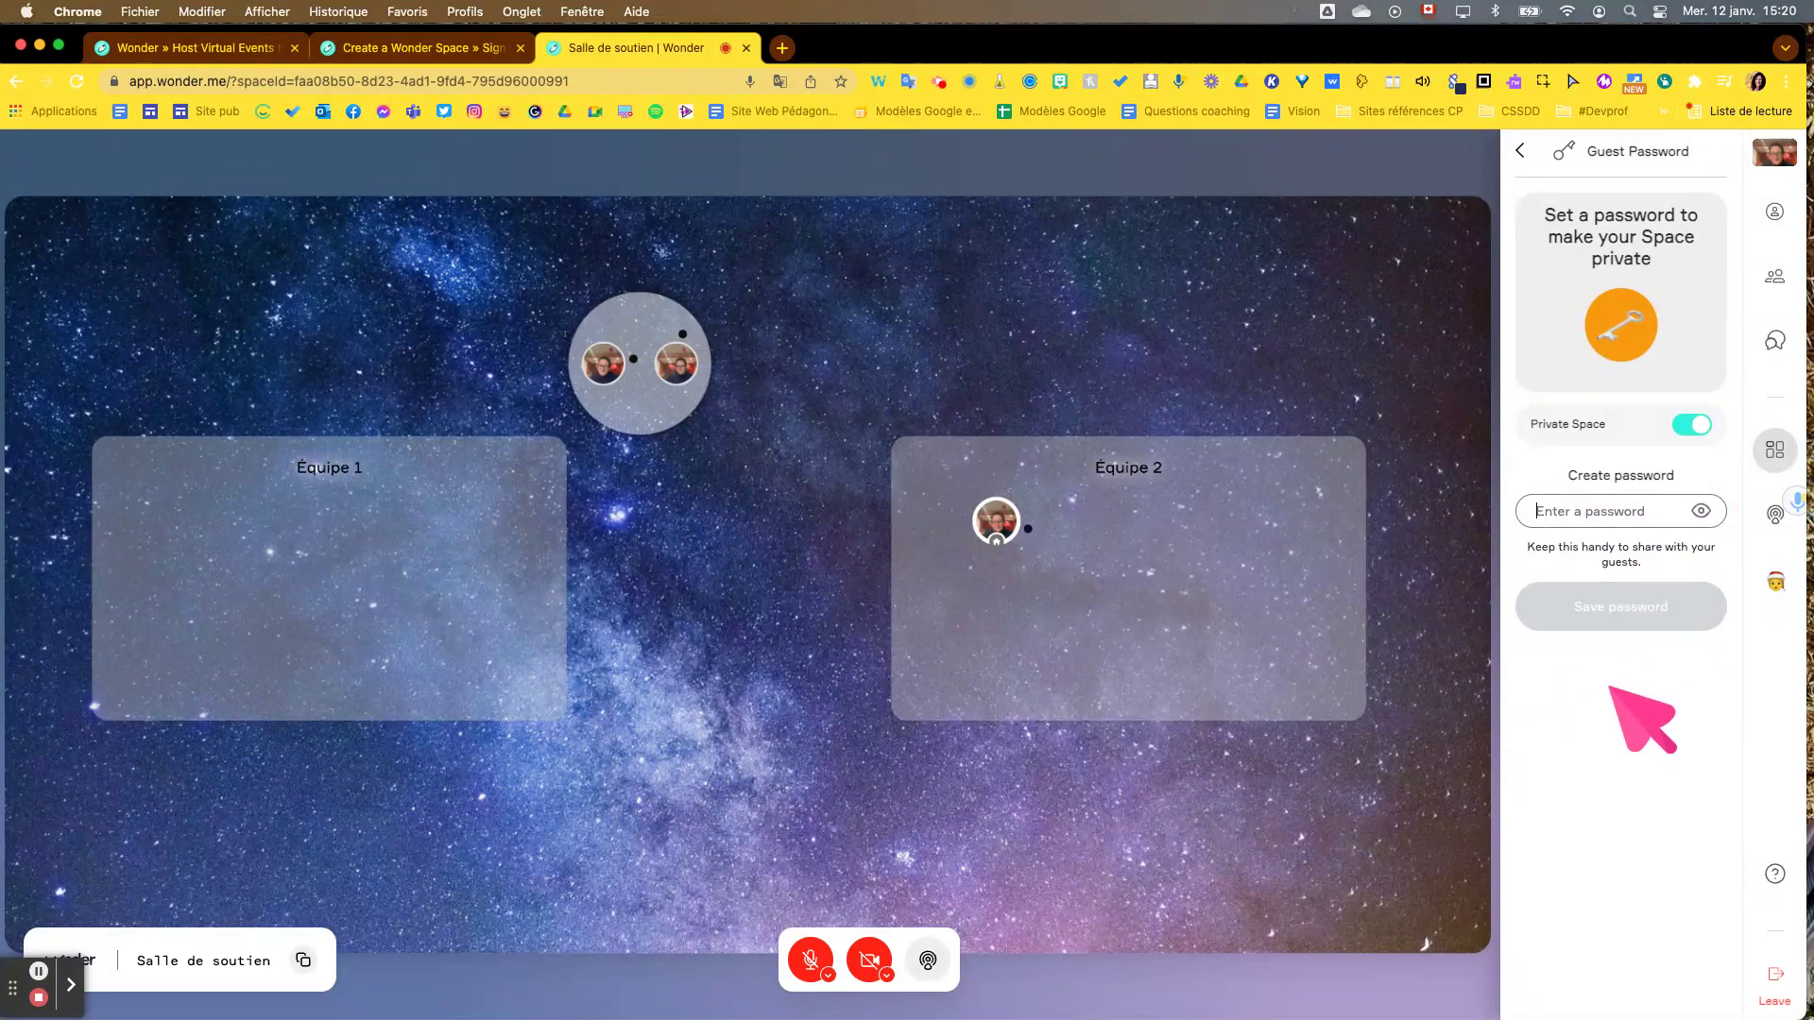
{"action": "left_click", "coordinate": [1680, 427]}
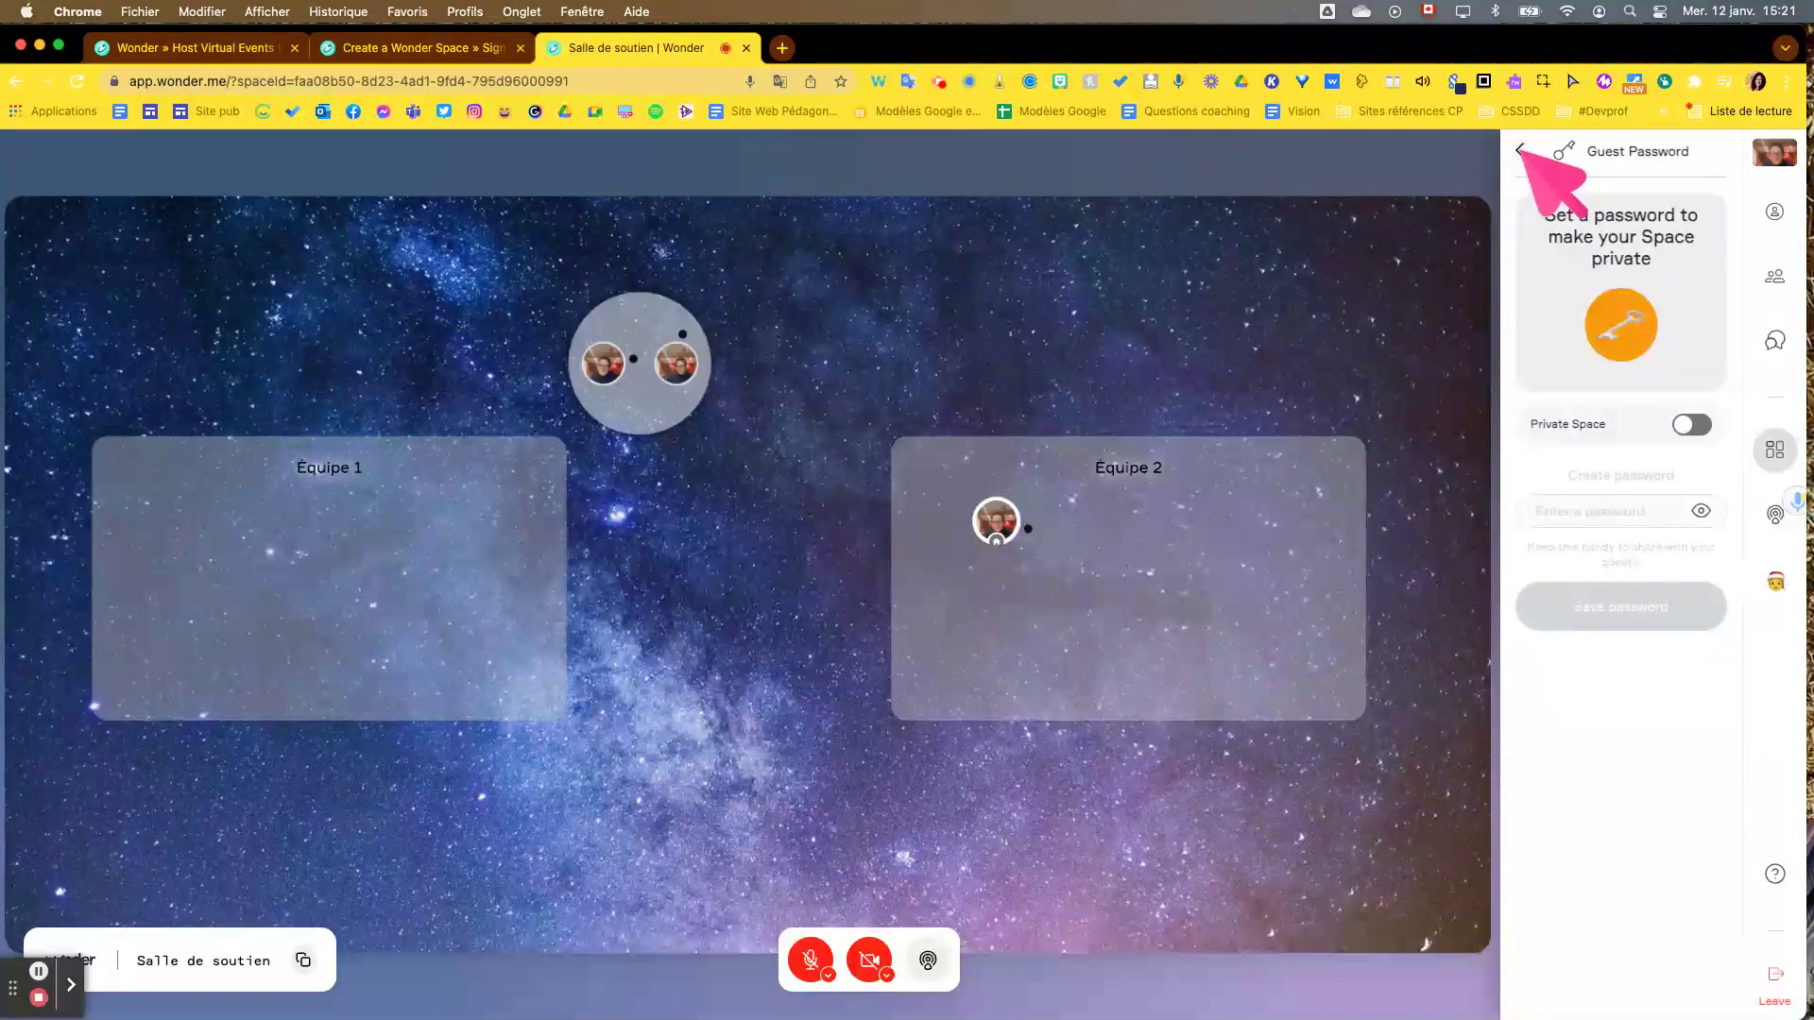
{"action": "left_click", "coordinate": [1521, 148]}
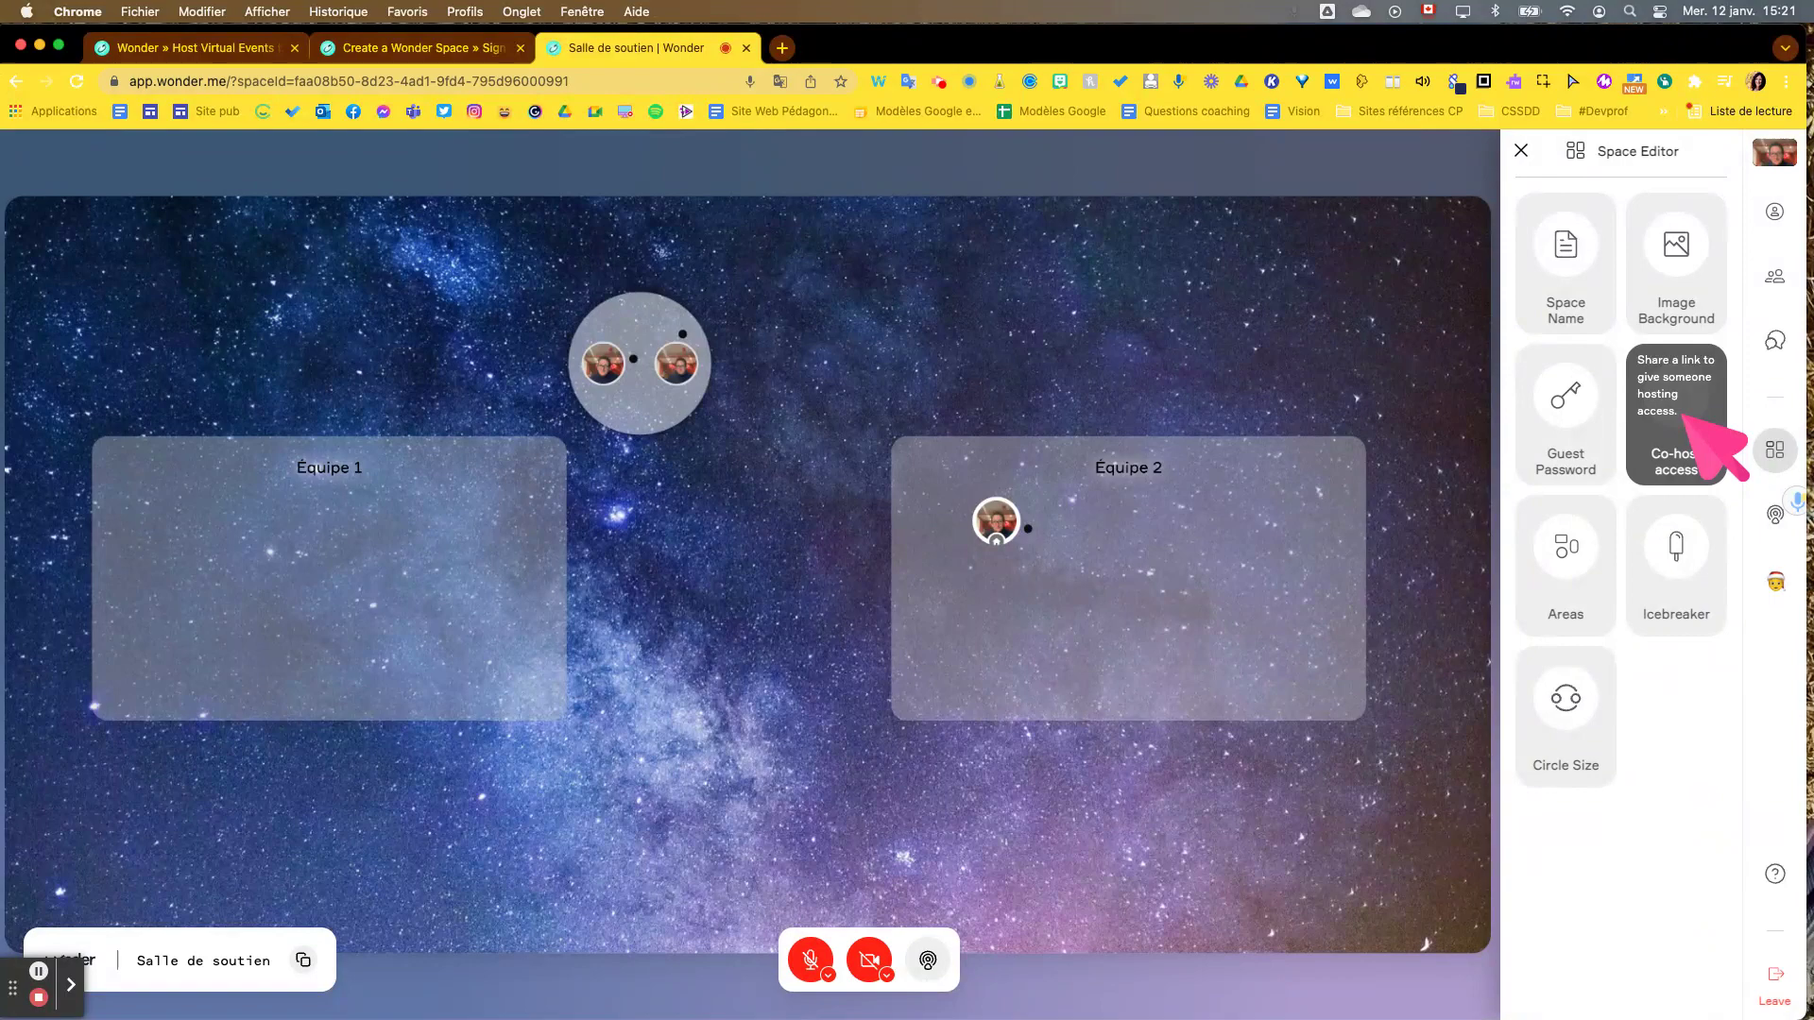
Move the avatar between the Équipe 1 and Équipe 2 areas and add a new area named "Équipe 3".
{"action": "left_click", "coordinate": [1573, 593]}
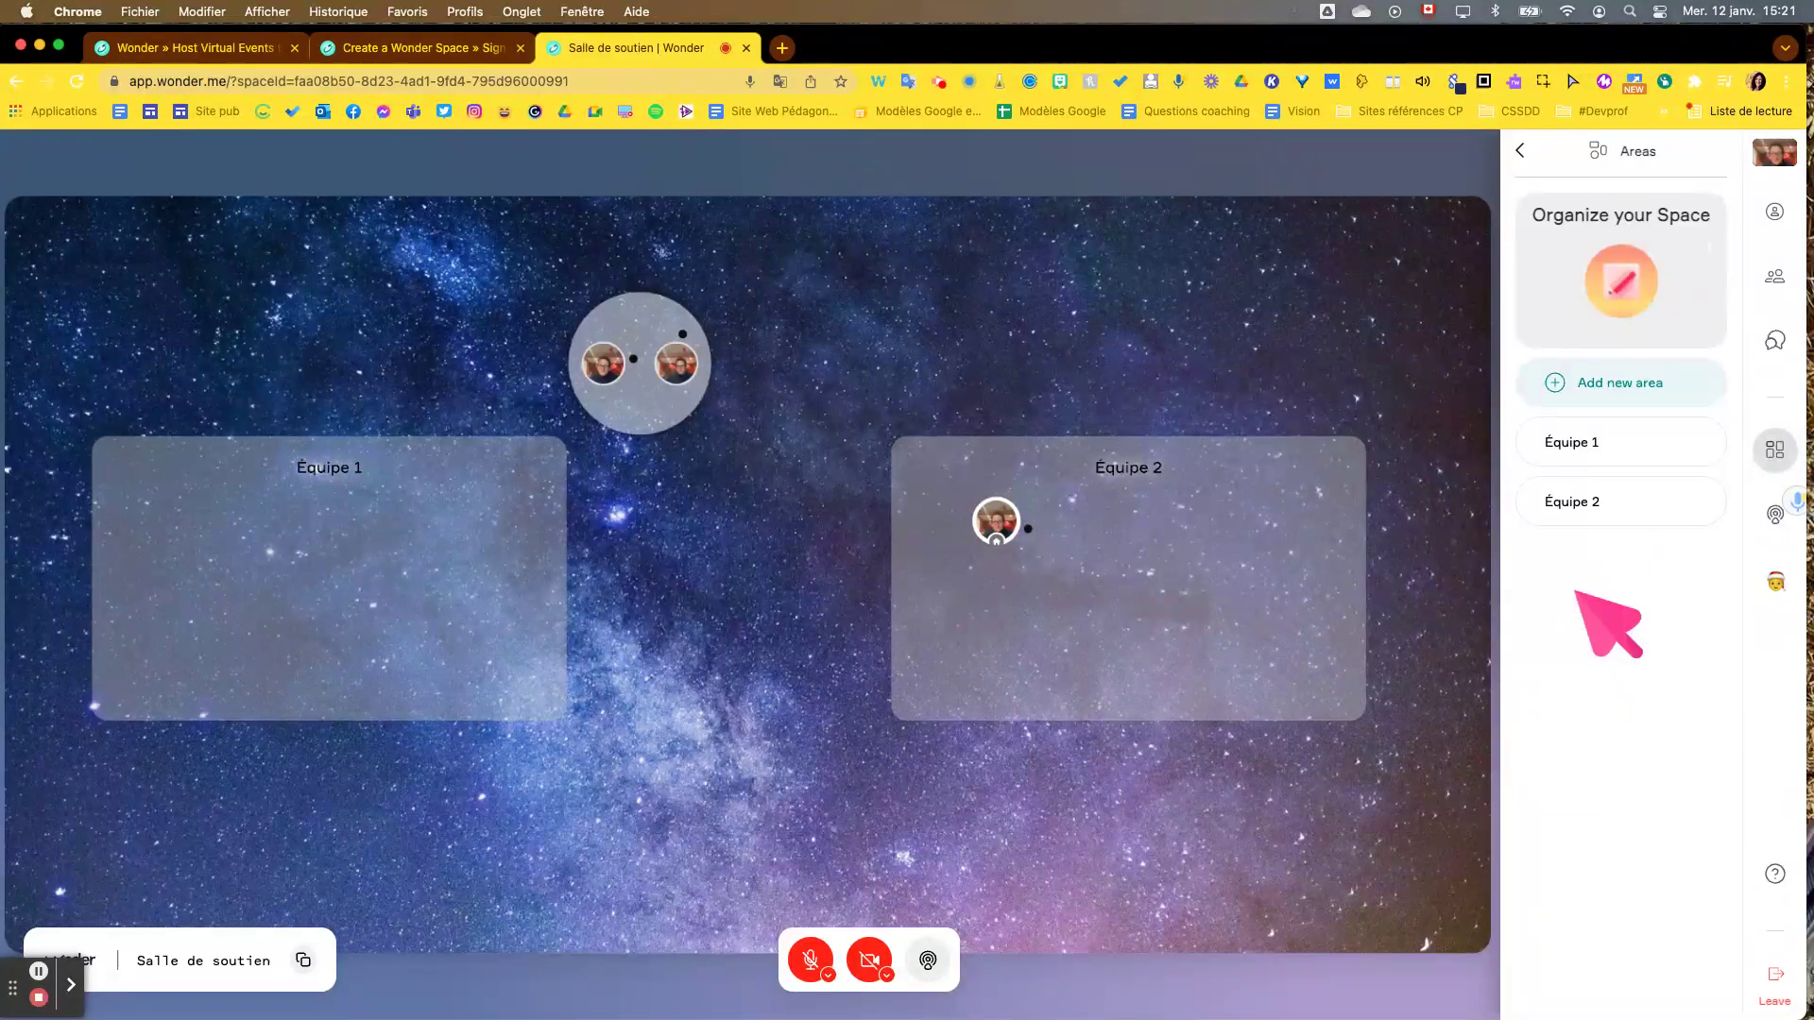
{"action": "left_click", "coordinate": [304, 546]}
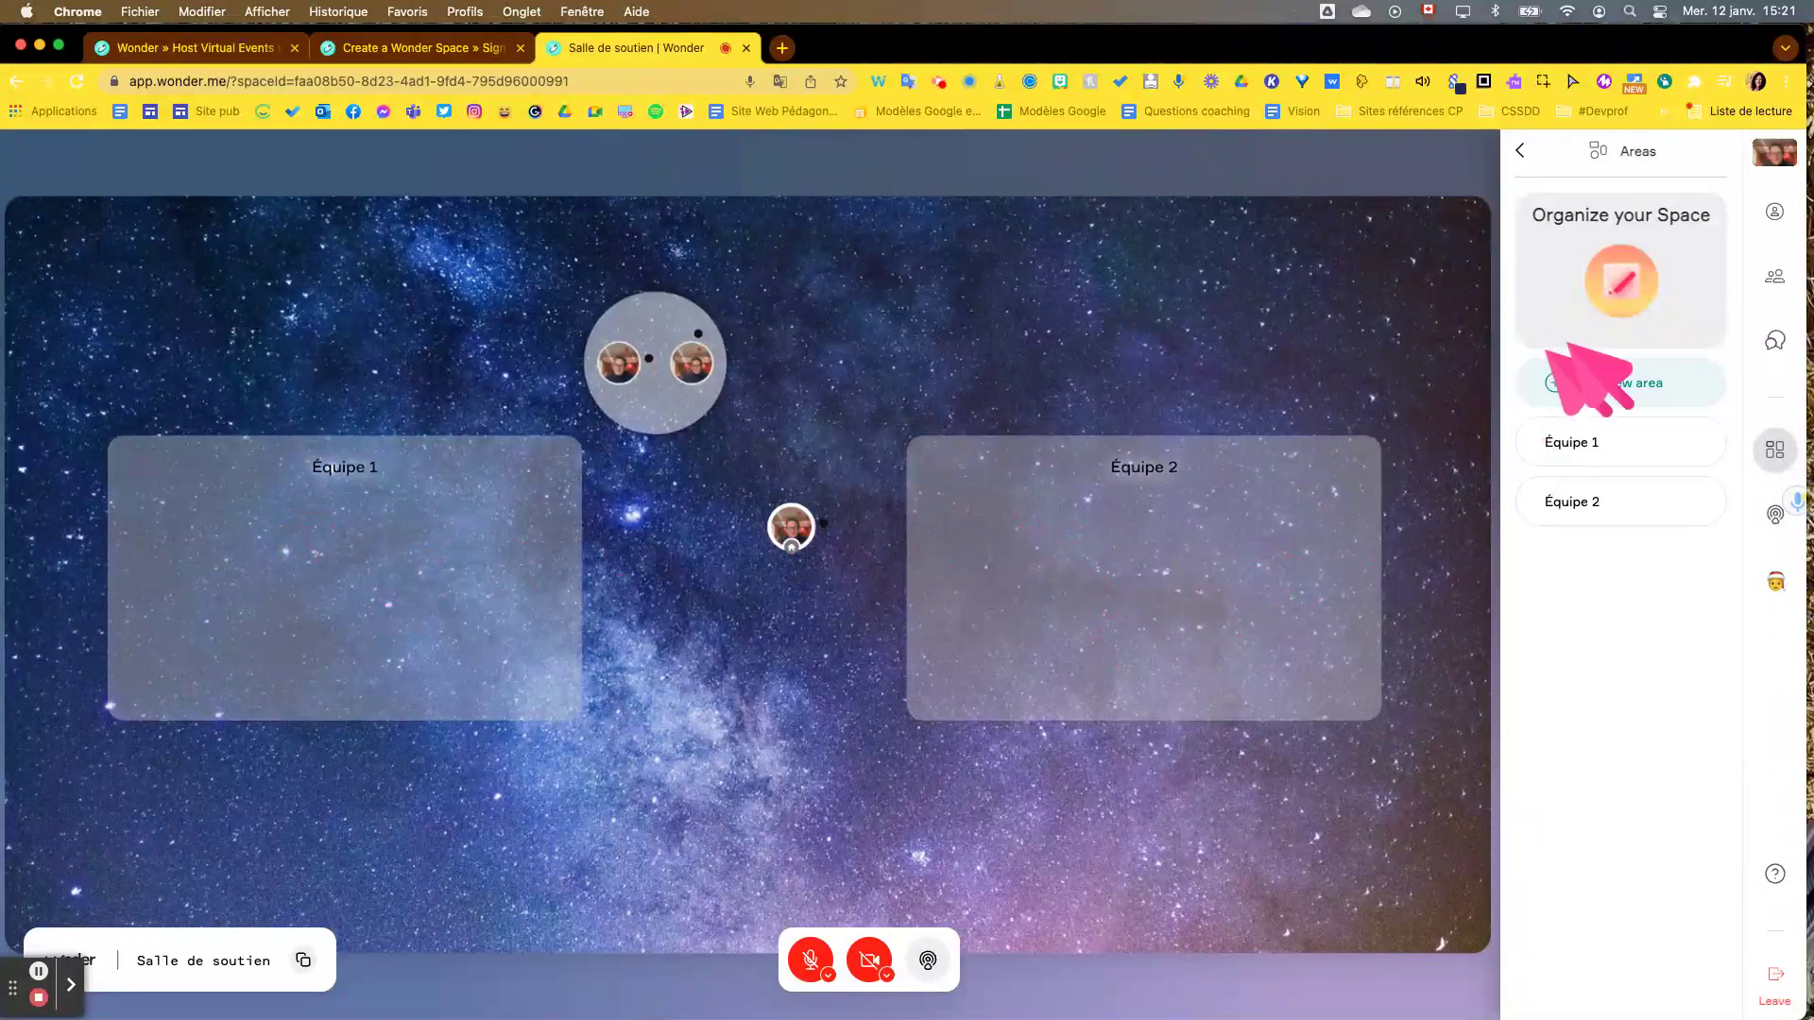
{"action": "left_click", "coordinate": [1621, 387]}
{"action": "type", "text": "Équipe 3"}
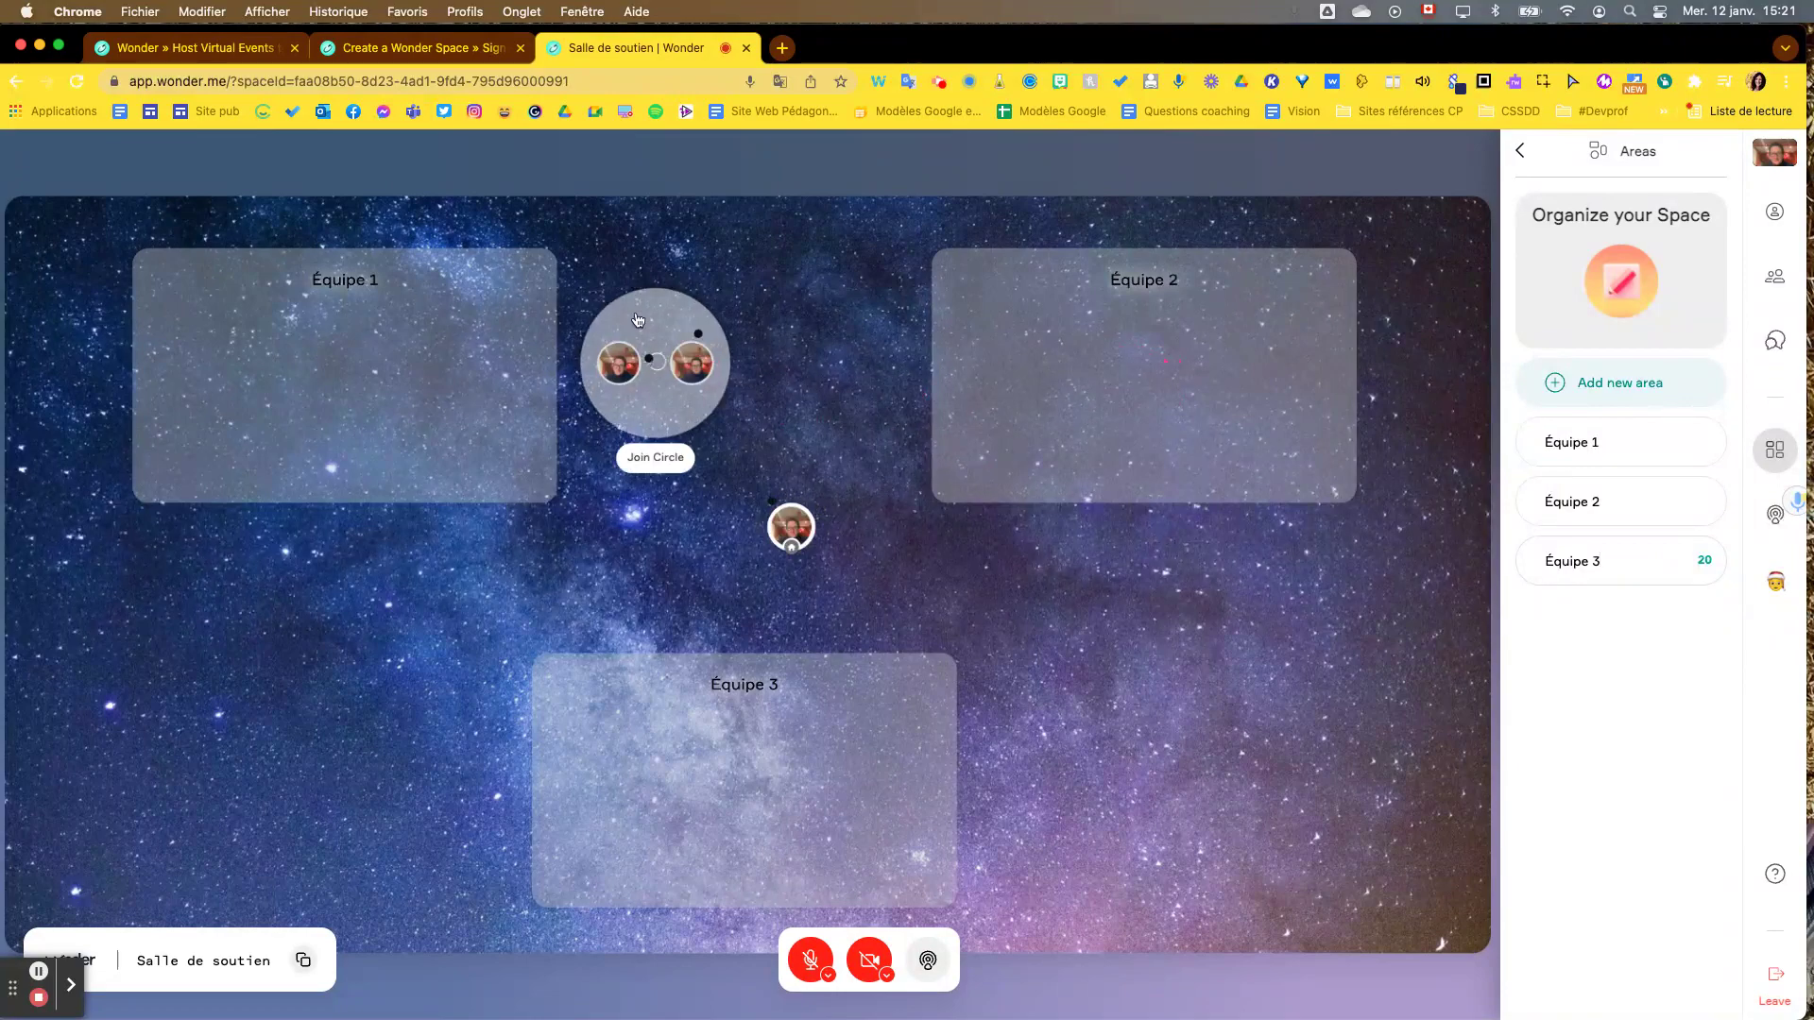
{"action": "left_click", "coordinate": [590, 353]}
{"action": "left_click", "coordinate": [662, 307]}
{"action": "left_click", "coordinate": [691, 363]}
{"action": "left_click", "coordinate": [1060, 635]}
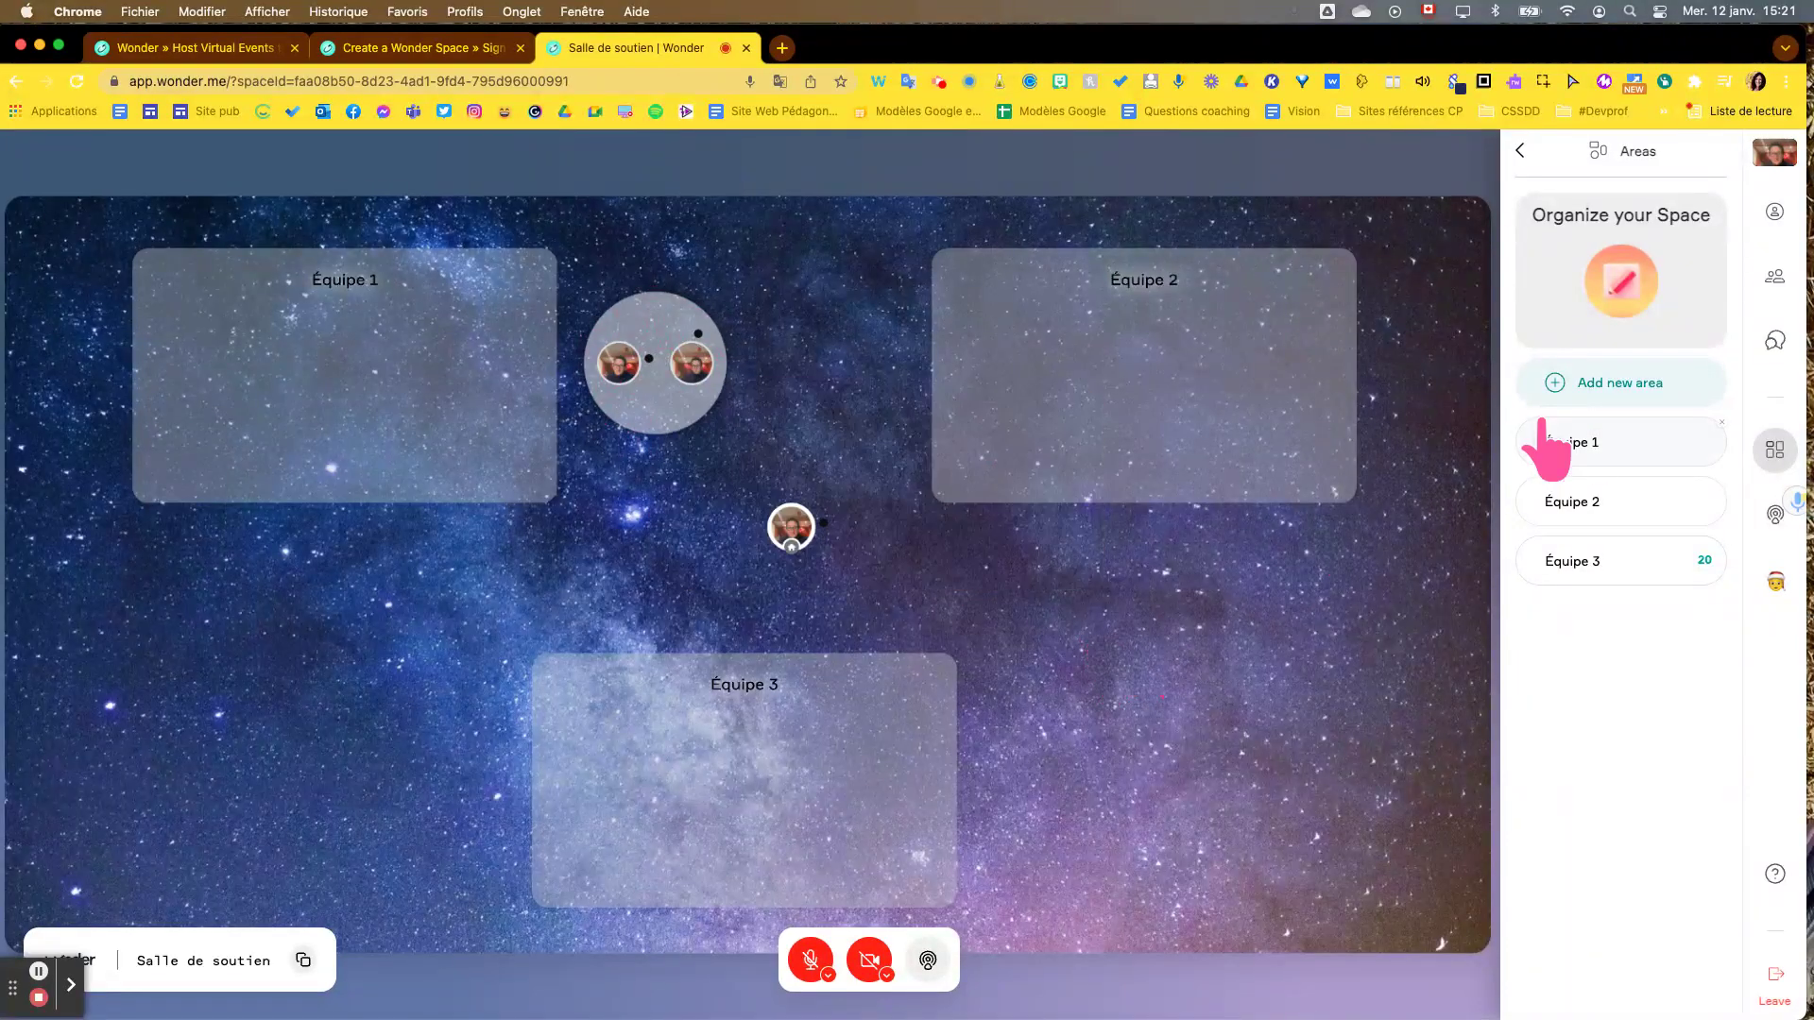
Set the maximum number of people in a circle to 4 and save the change for the whole space.
{"action": "left_click", "coordinate": [1517, 153]}
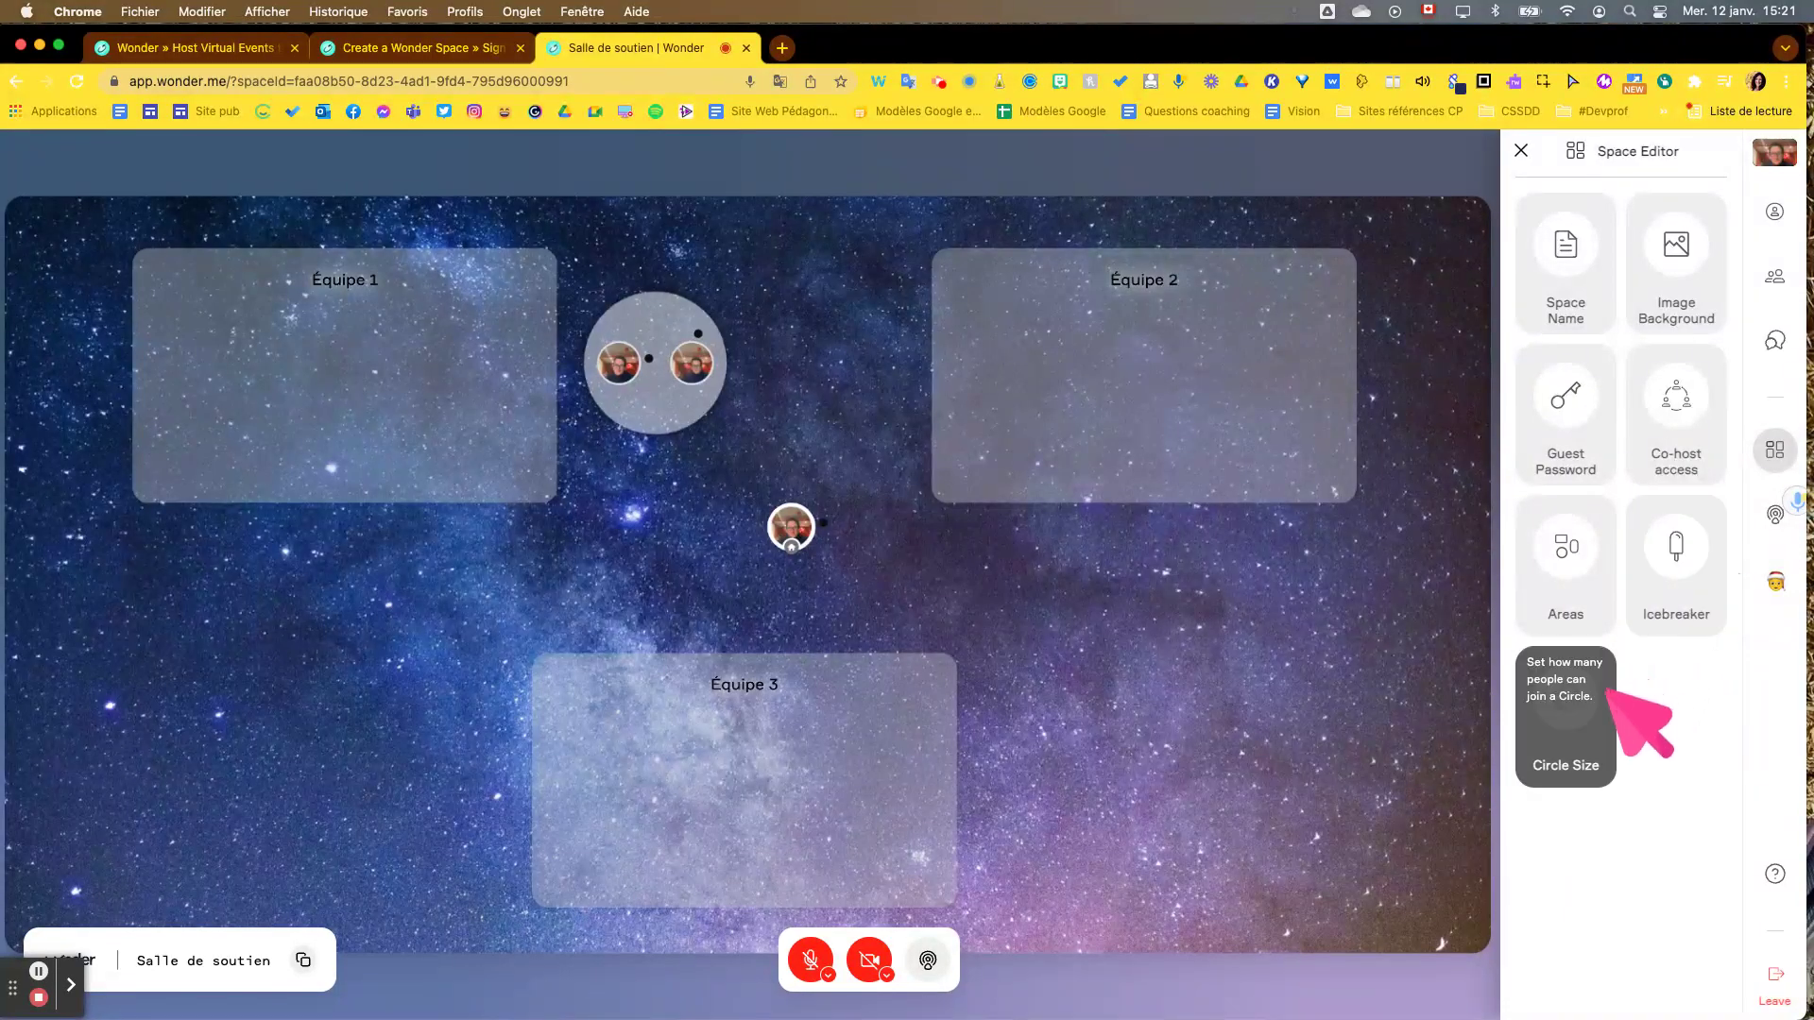
{"action": "left_click", "coordinate": [1606, 733]}
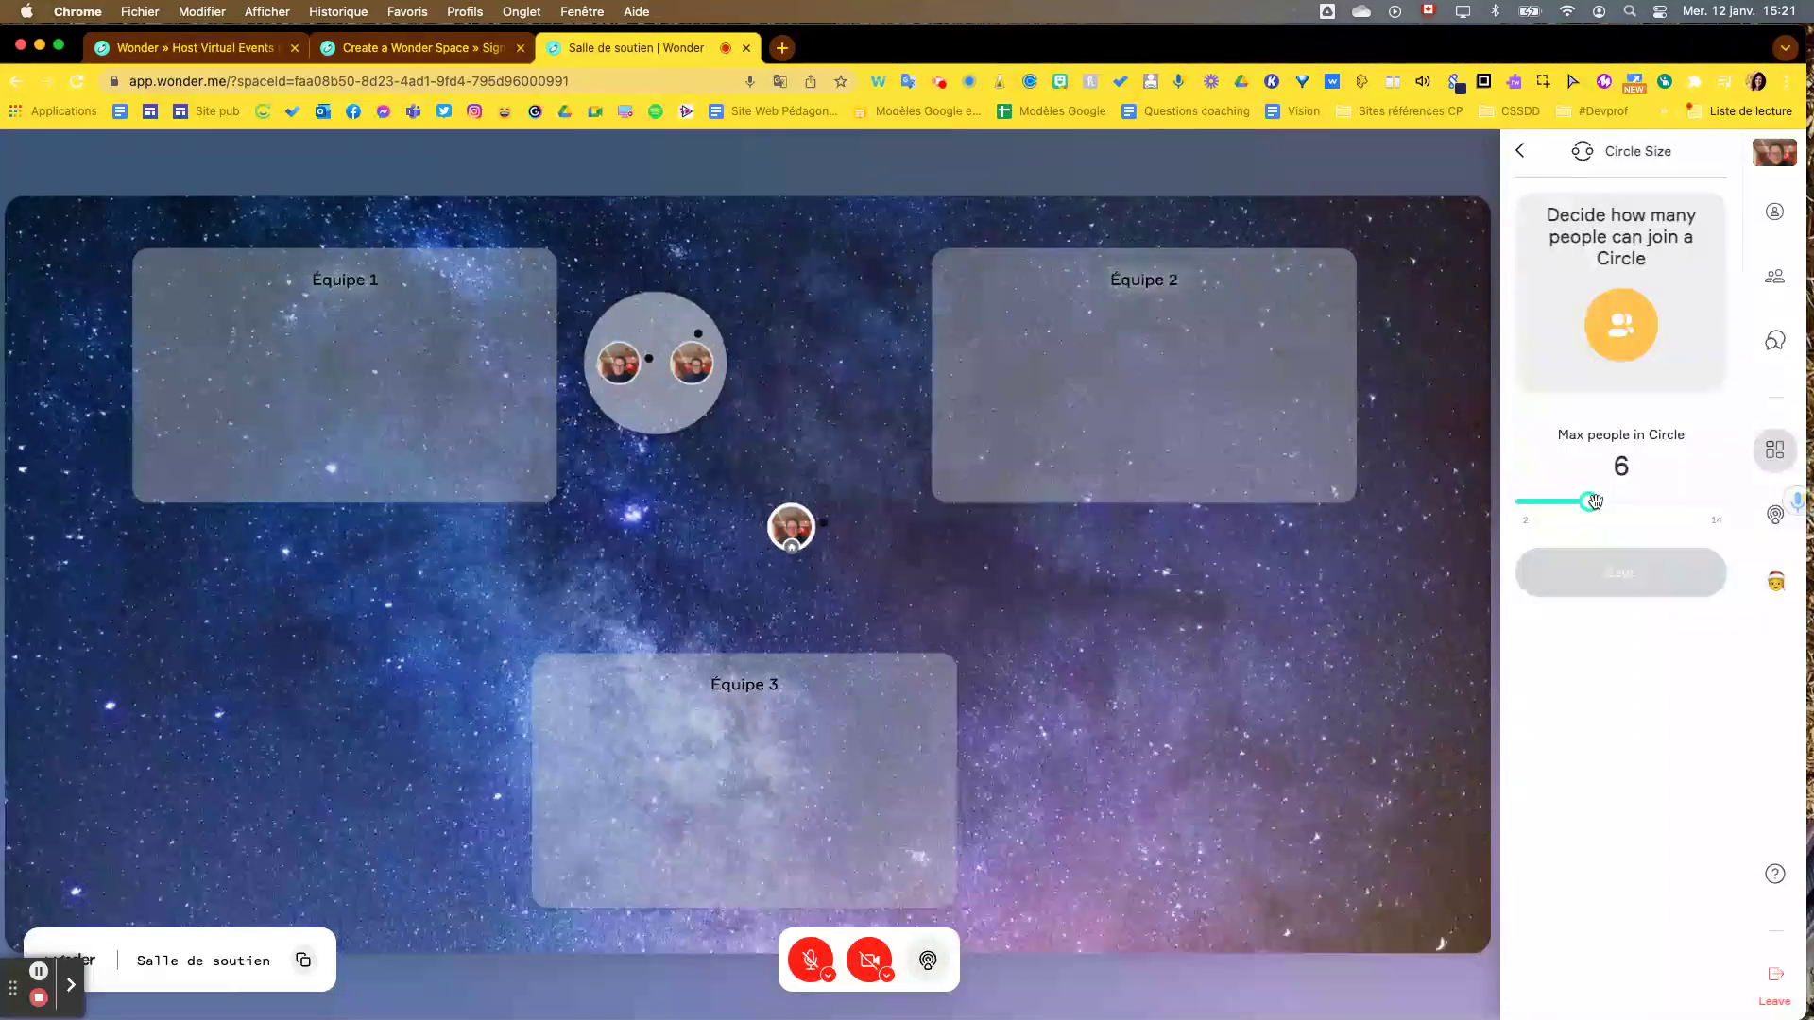
{"action": "mouse_move", "coordinate": [1592, 501]}
{"action": "left_mouse_down"}
{"action": "mouse_move", "coordinate": [1641, 503]}
{"action": "mouse_move", "coordinate": [1573, 499]}
{"action": "mouse_move", "coordinate": [1652, 499]}
{"action": "mouse_move", "coordinate": [1557, 502]}
{"action": "left_mouse_up"}
{"action": "left_click", "coordinate": [1667, 578]}
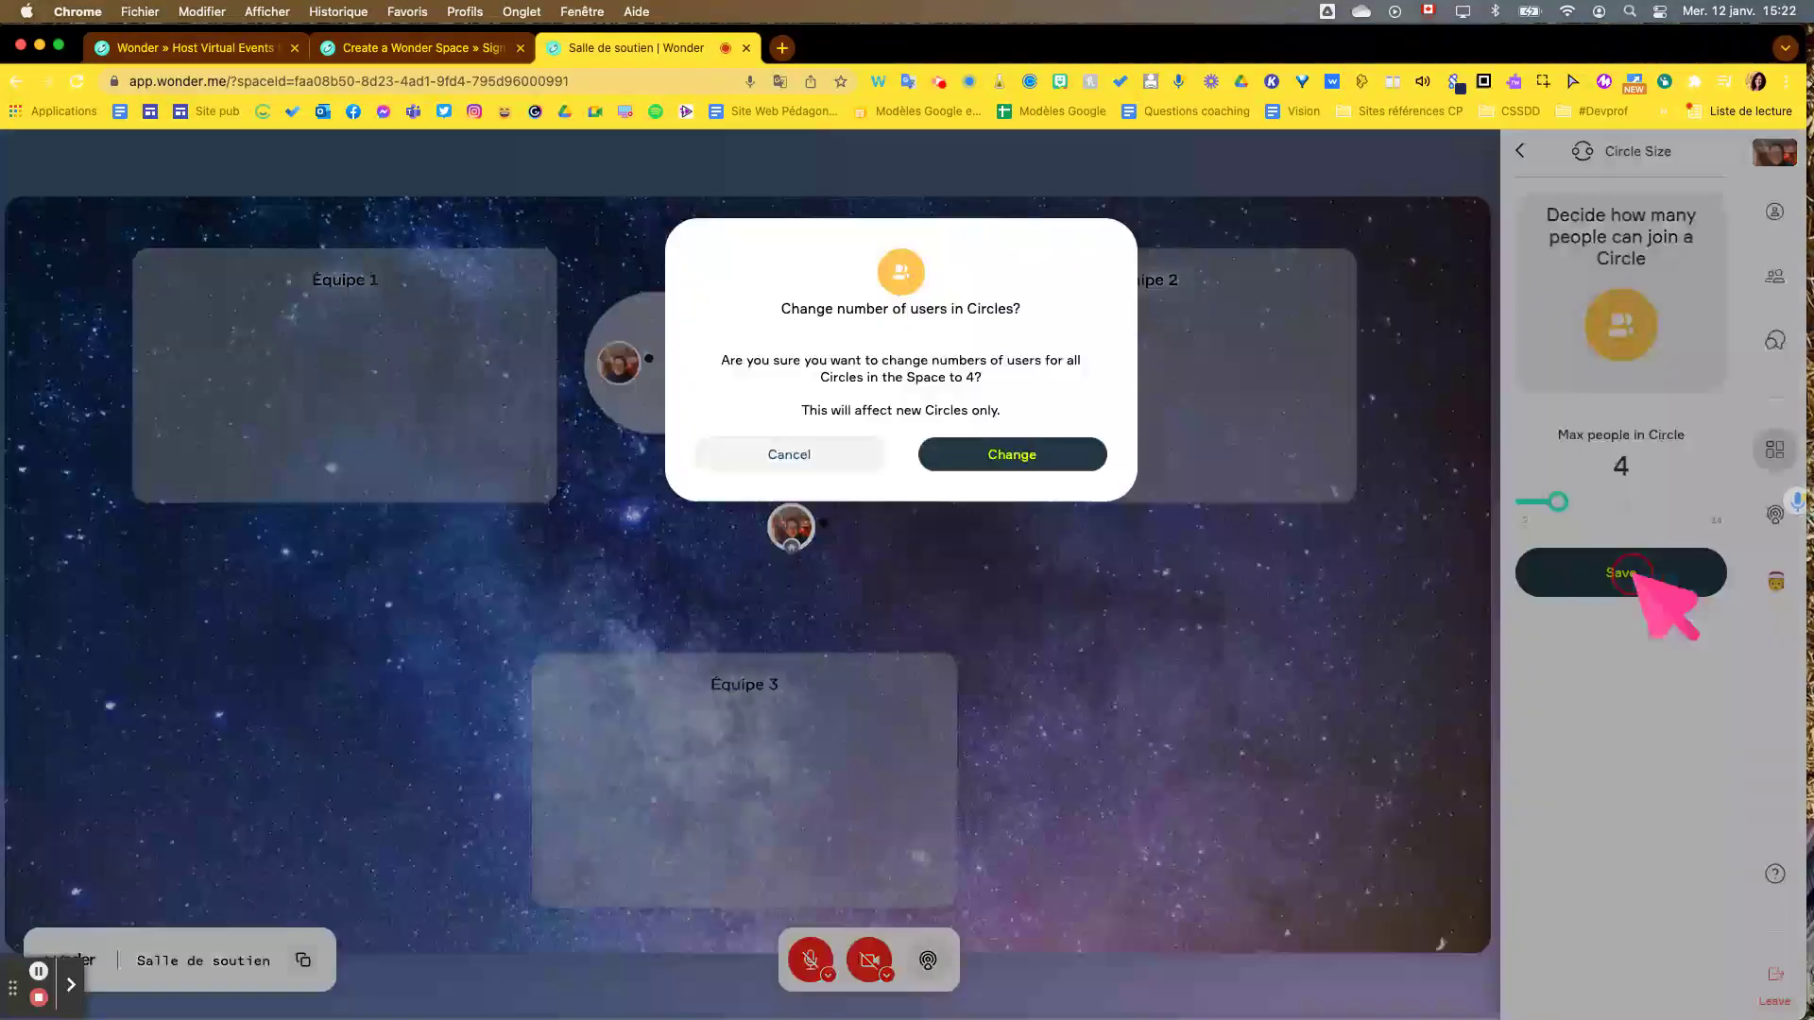
{"action": "left_click", "coordinate": [1038, 438]}
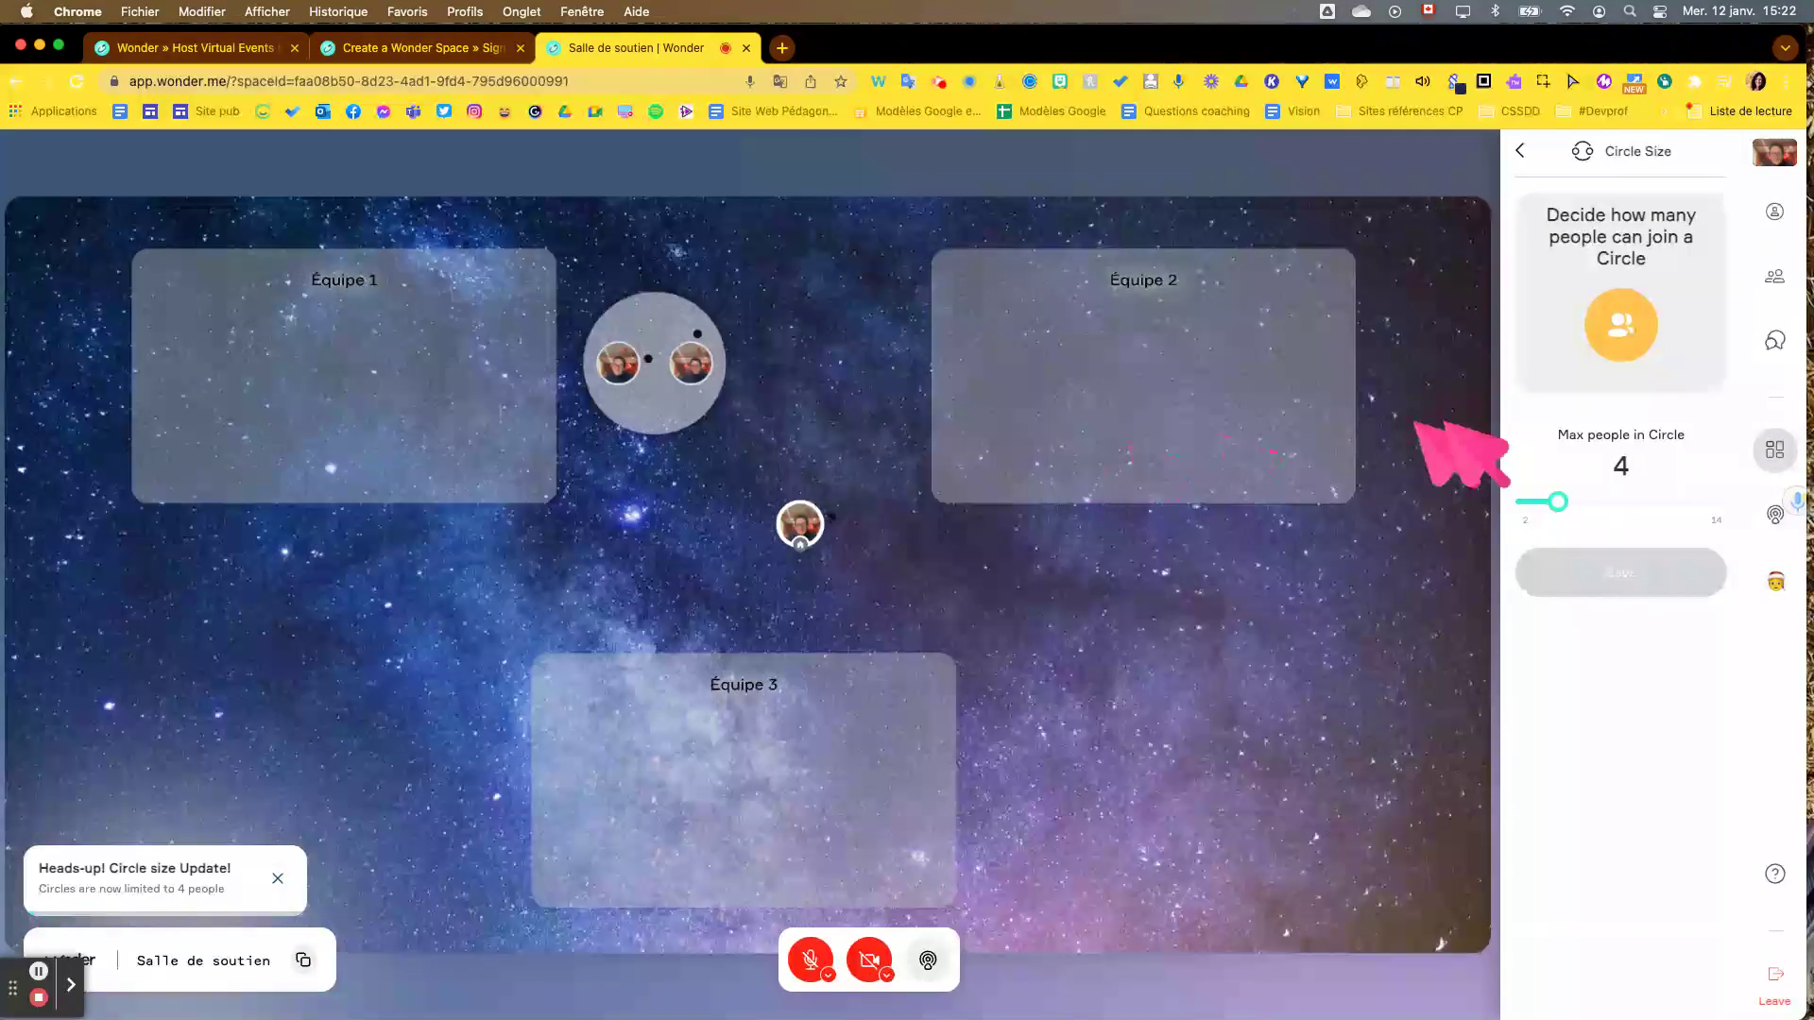
{"action": "left_click", "coordinate": [1520, 150]}
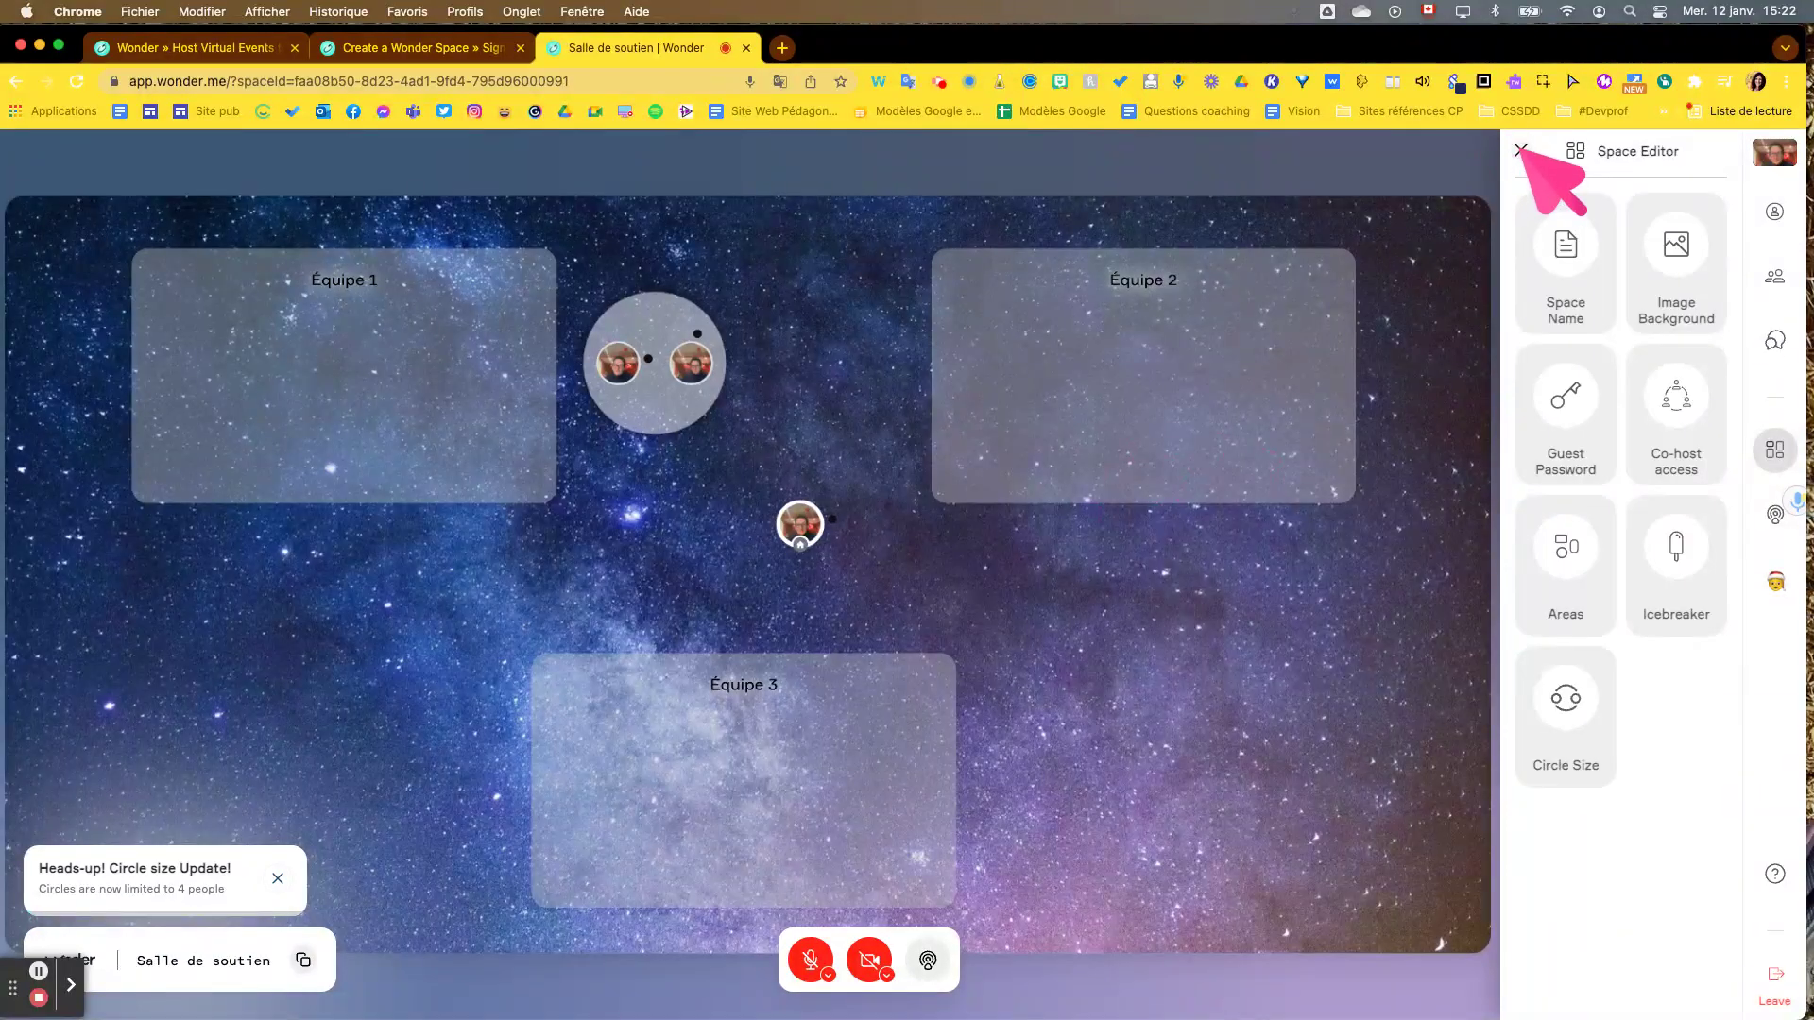
View the Broadcast options for talking to the entire space, without starting a broadcast.
{"action": "left_click", "coordinate": [1773, 515]}
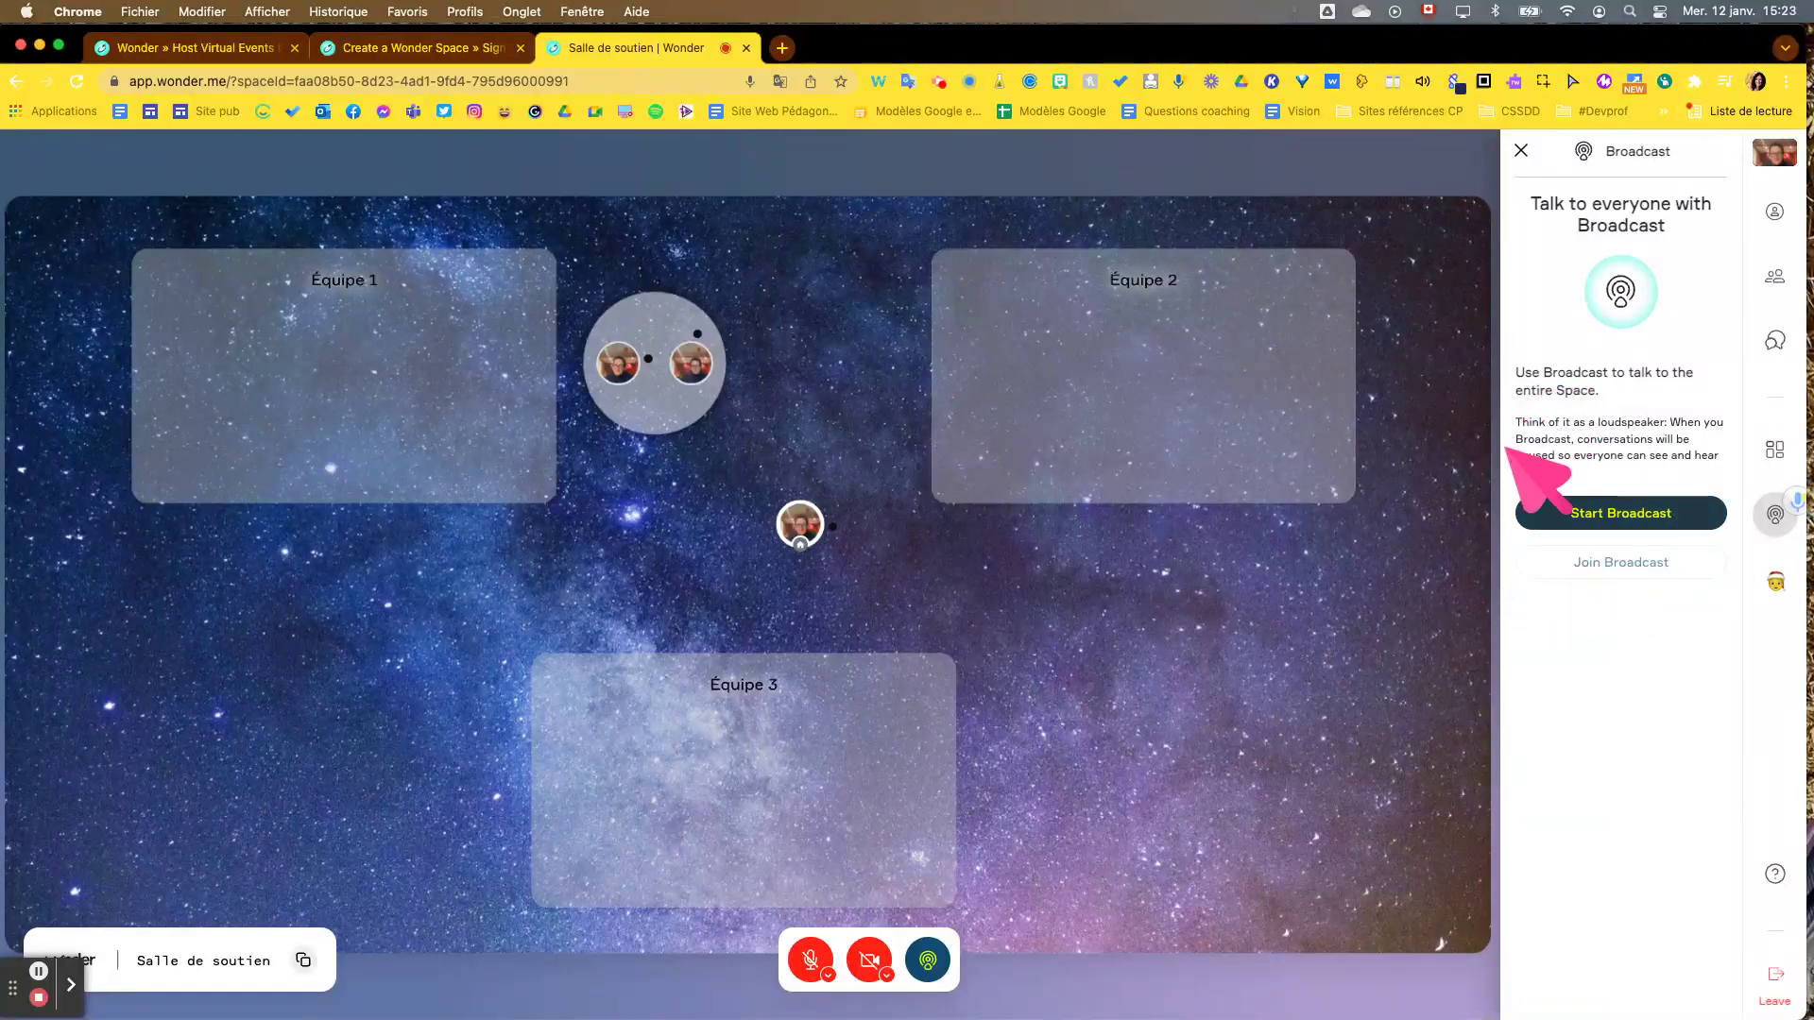
{"action": "left_click", "coordinate": [1521, 149]}
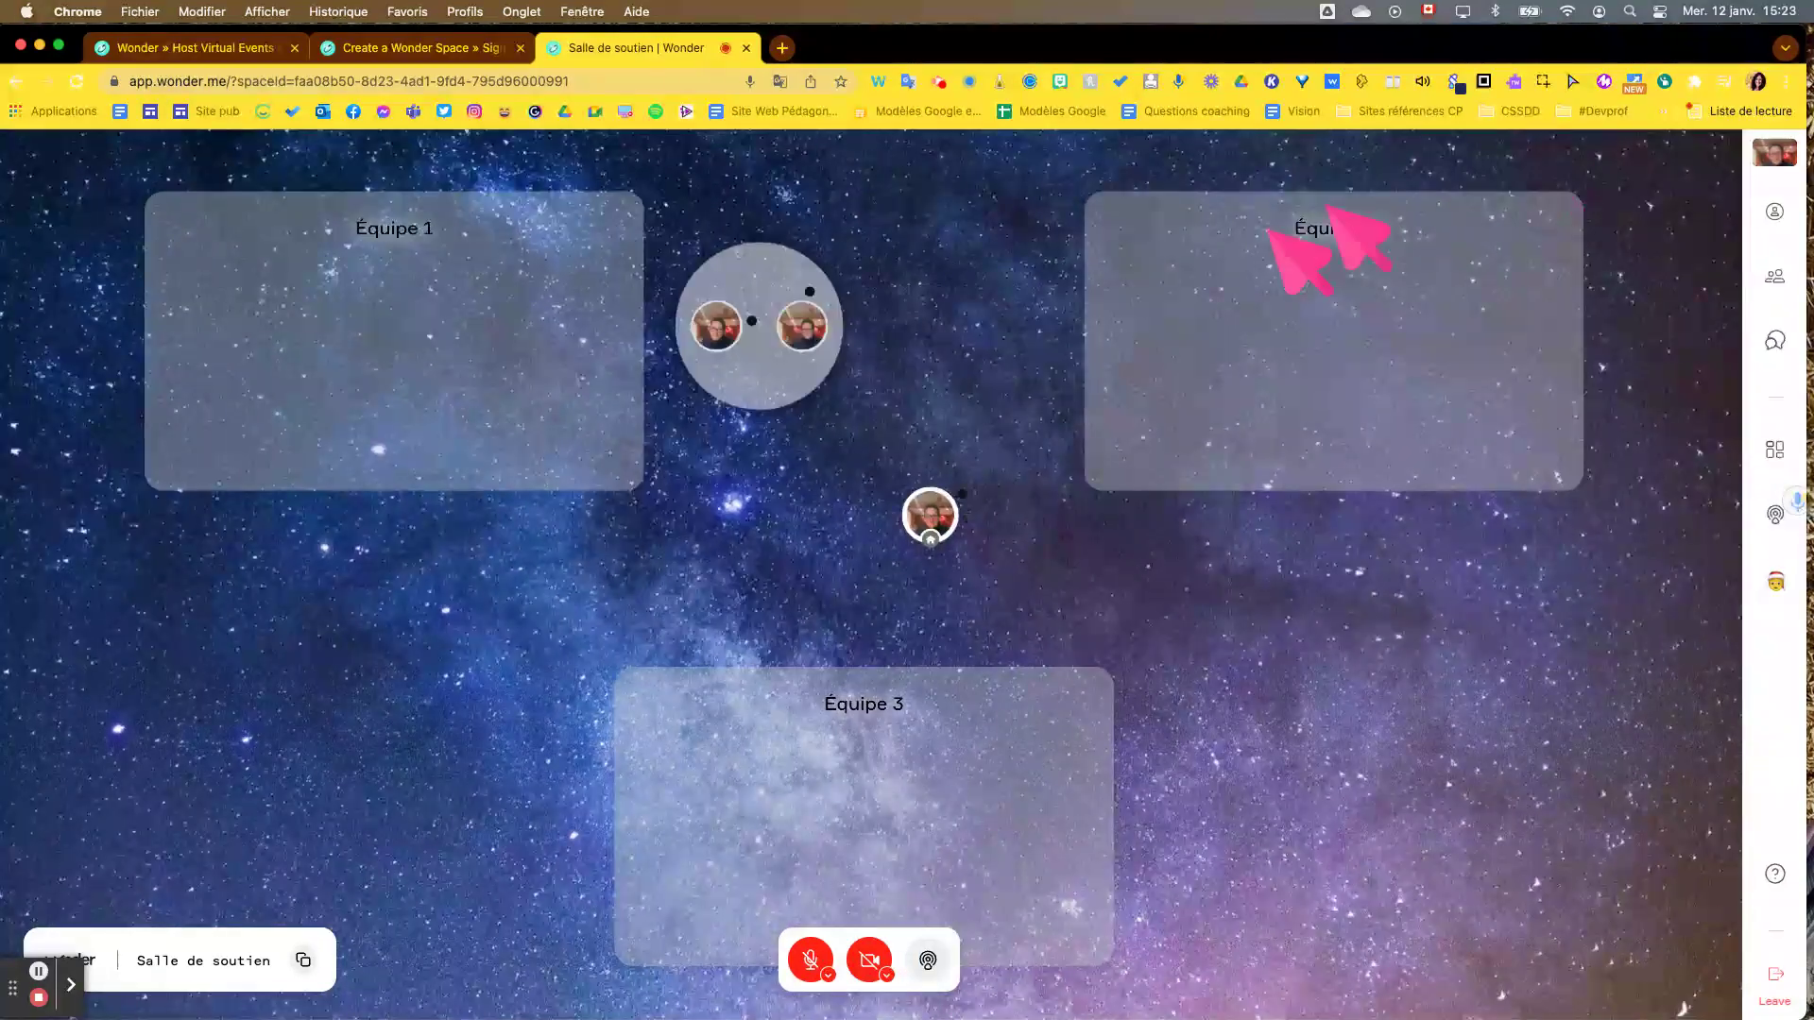